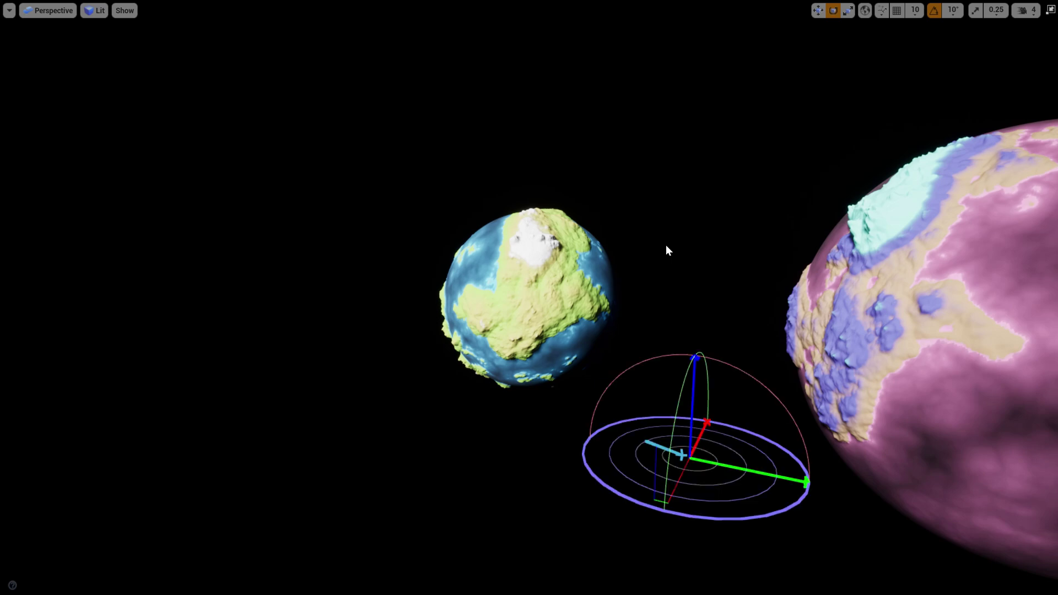
Step: Adjust the directional light's angle and view both planets up close and from several sides
key("ctrl+l")
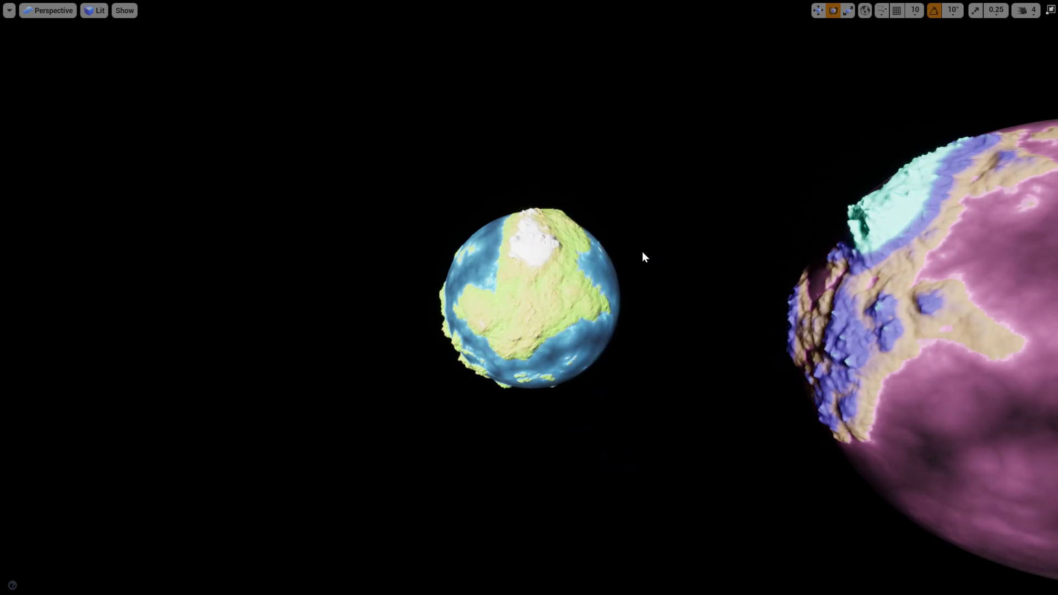
key("ctrl+l")
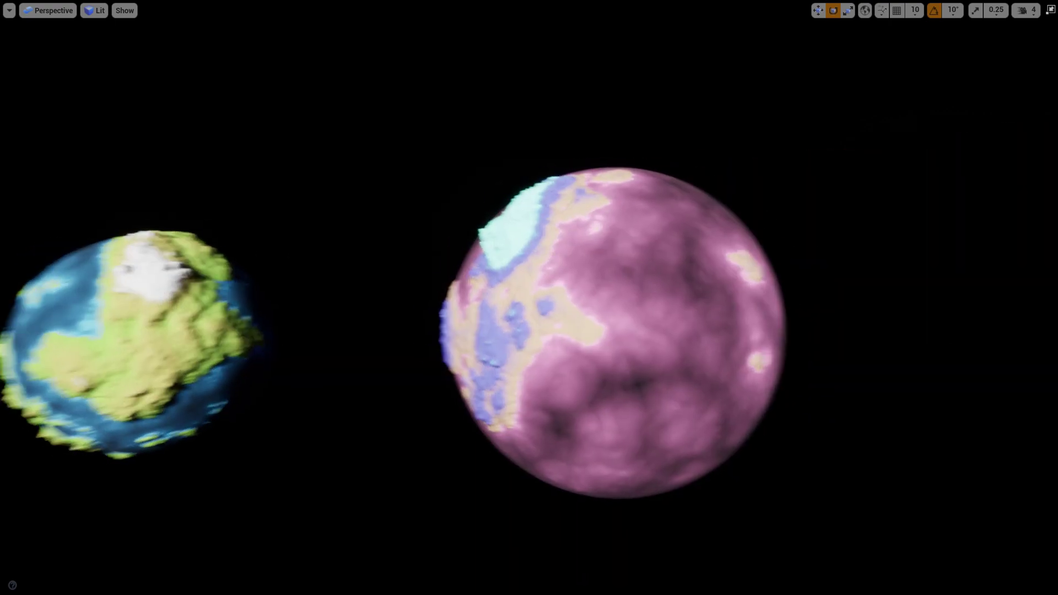
left_click(106, 351)
key("f")
mouse_move(152, 349)
left_mouse_down("alt")
mouse_move(248, 380)
mouse_move(132, 344)
left_mouse_up("alt")
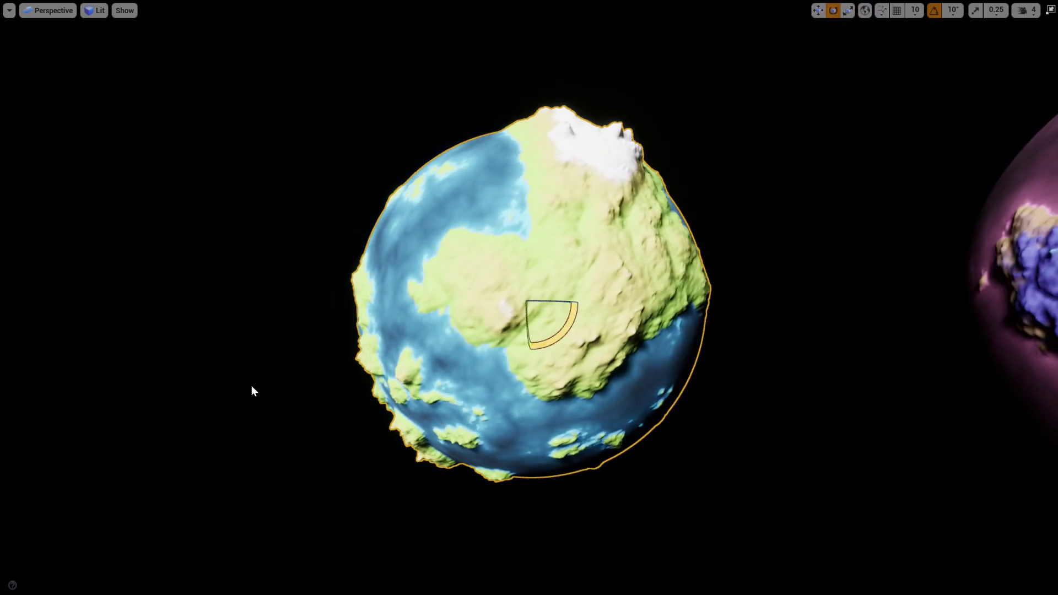
scroll(663, 327, "down", 1)
scroll(673, 255, "down", 1)
left_click_drag(672, 253, 706, 232, "alt")
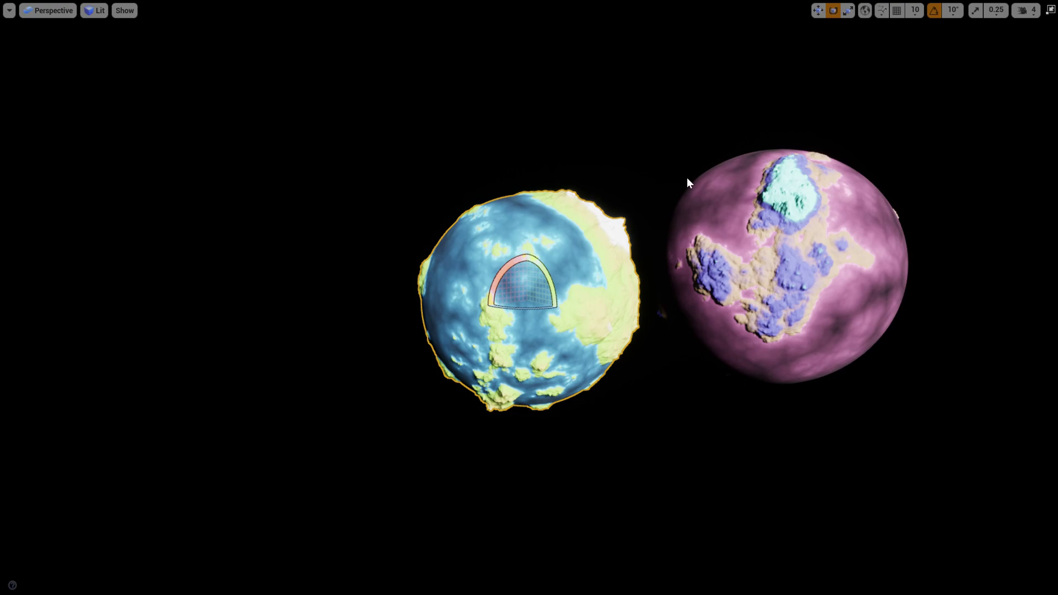
key("Escape")
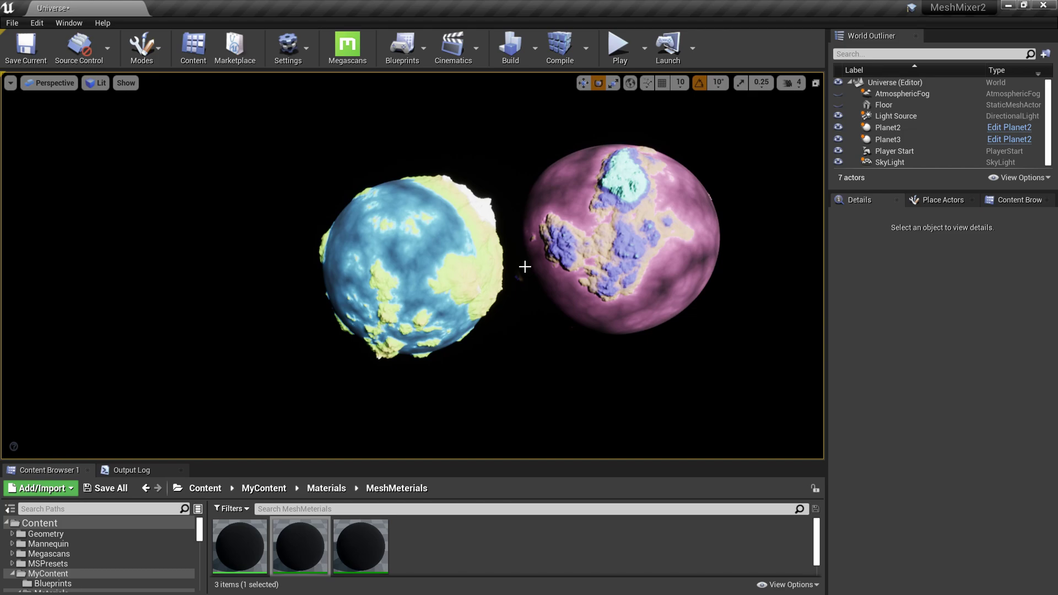
right_click_drag(525, 266, 600, 259)
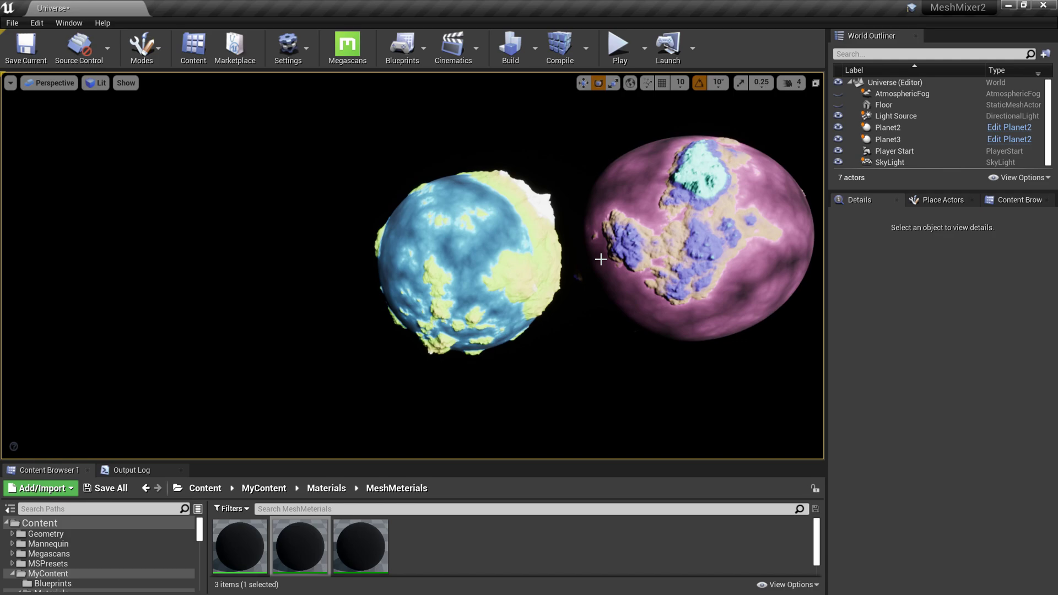
left_click_drag(601, 259, 680, 333)
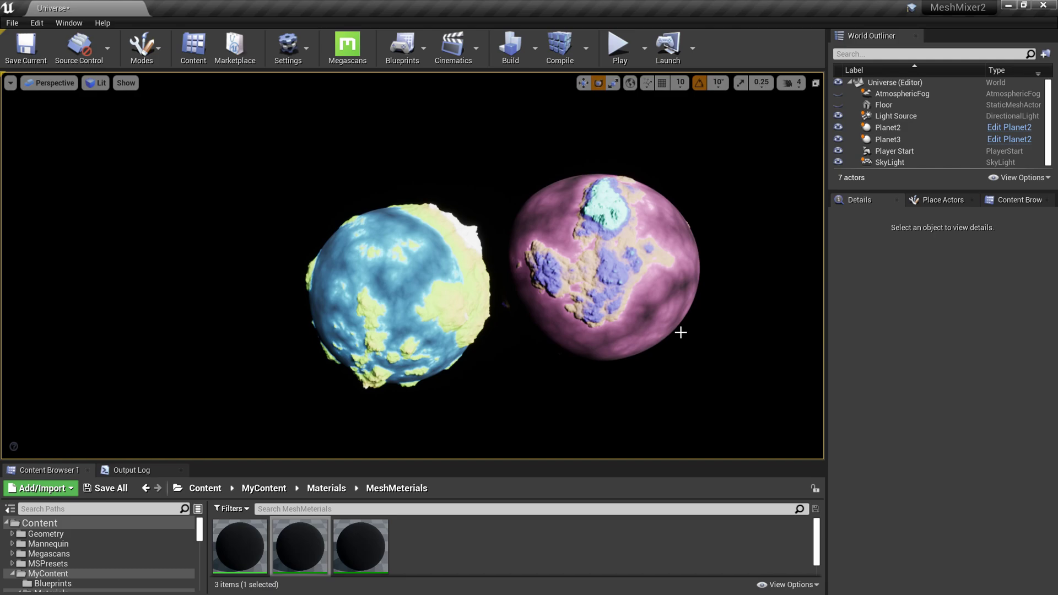
Step: Focus on Planet2 and make the AtmosphericFog and Floor actors visible
double_click(887, 127)
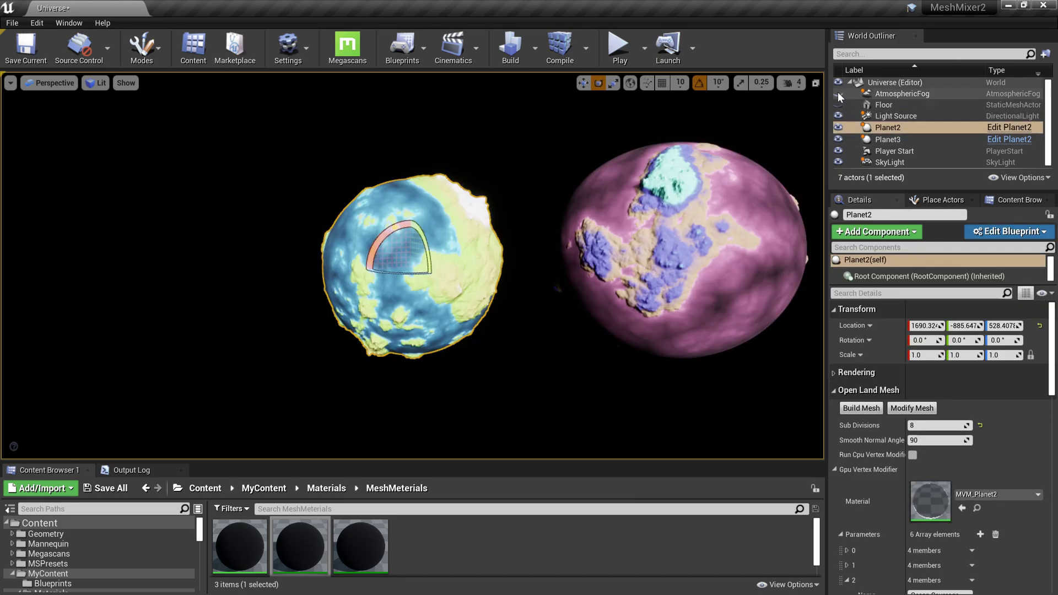
left_click(837, 93)
left_click(839, 104)
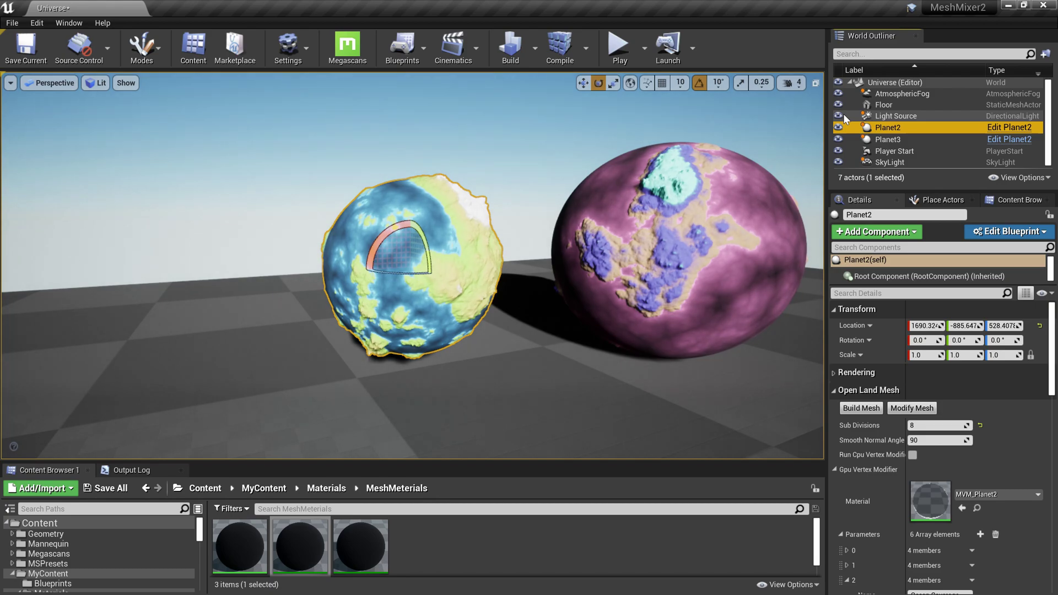
Step: Delete the purple Planet3 from the level
left_click(779, 236)
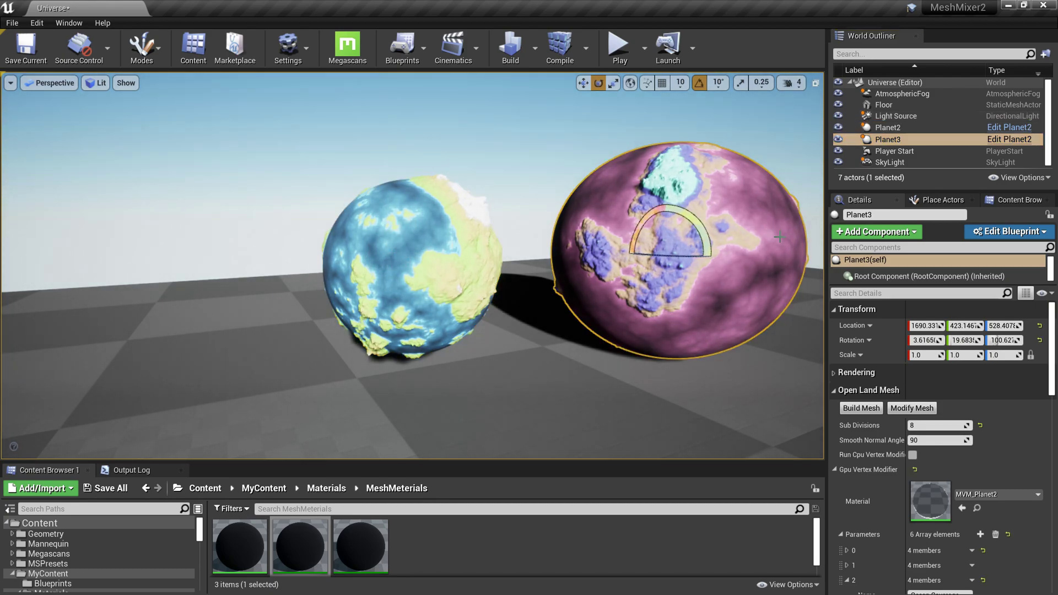
key("Delete")
left_click(474, 268)
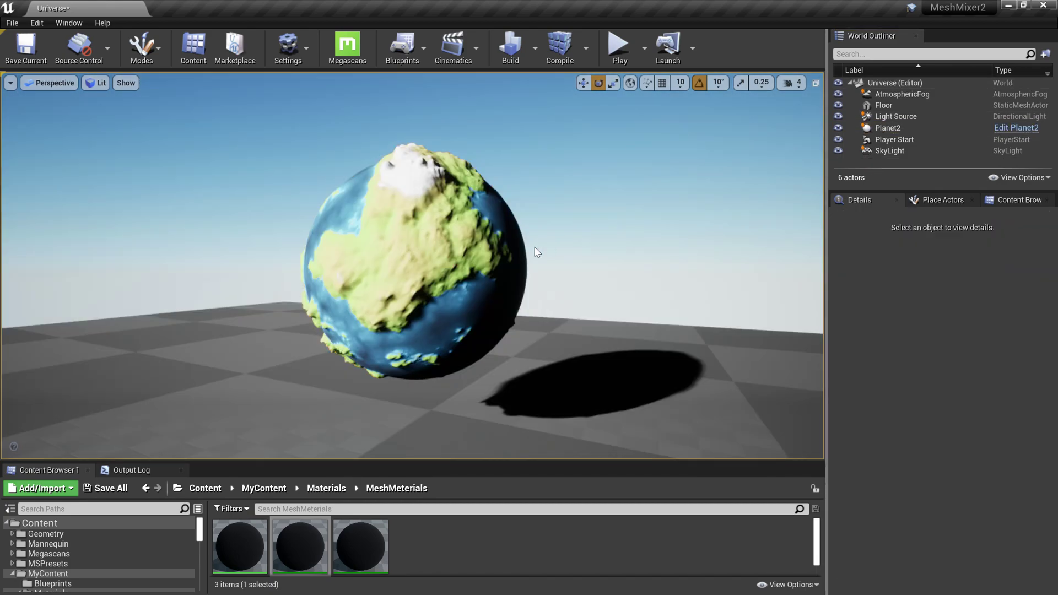
Step: Select Planet2 and set its Sub Divisions to 7
left_click_drag(536, 253, 480, 281, "alt")
left_click(485, 260)
scroll(457, 291, "up", 2)
scroll(457, 291, "down", 3)
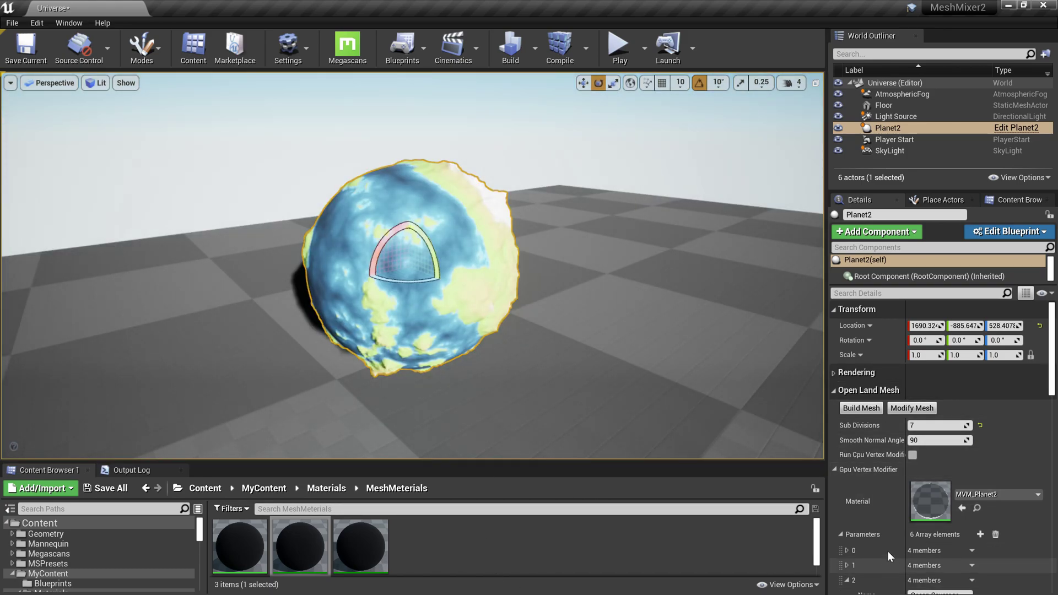
Step: Set Planet2's Ocean Coverage parameter to 0.8 and apply the change with Modify Mesh
scroll(890, 540, "down", 3)
scroll(890, 529, "down", 3)
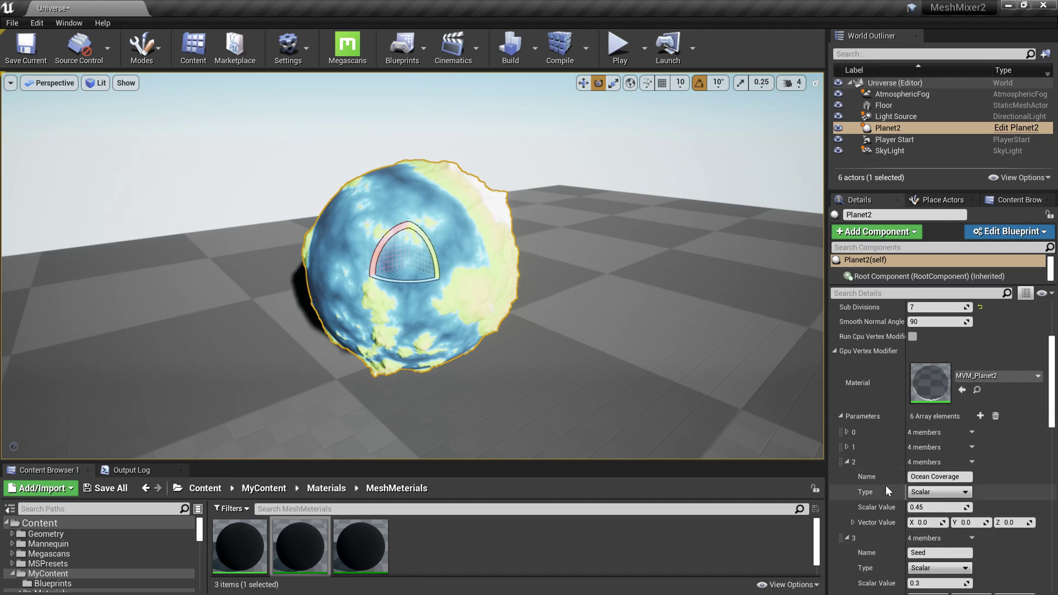
scroll(919, 508, "down", 9)
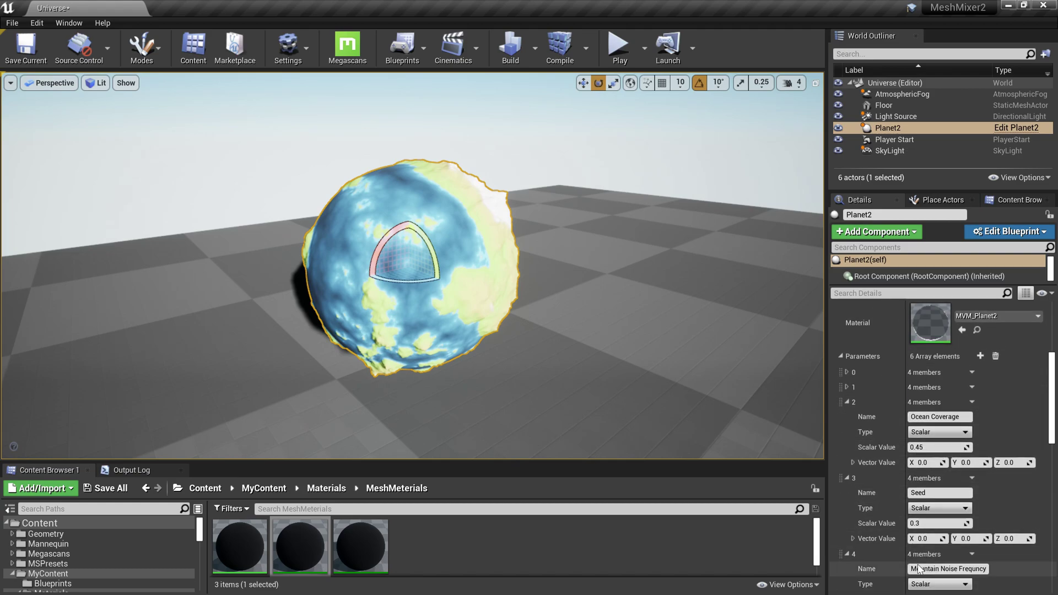
scroll(919, 564, "down", 2)
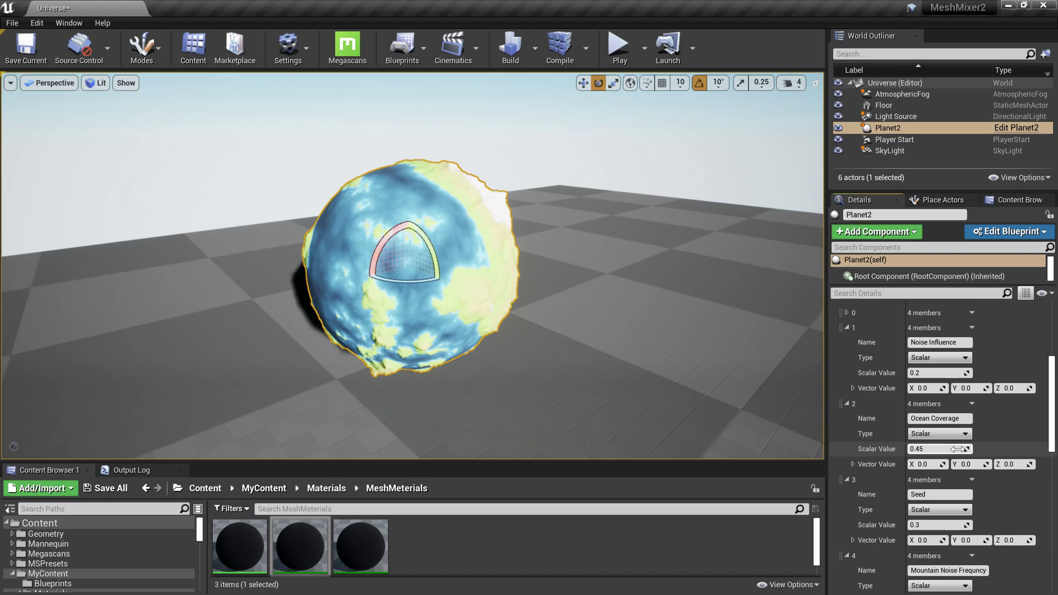
left_click(941, 452)
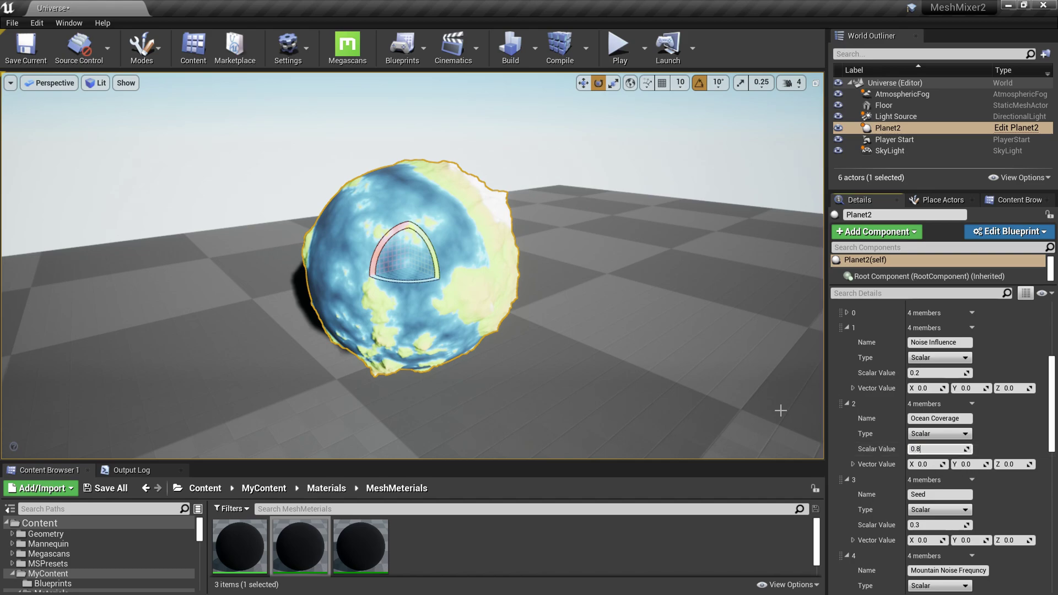
scroll(910, 394, "up", 5)
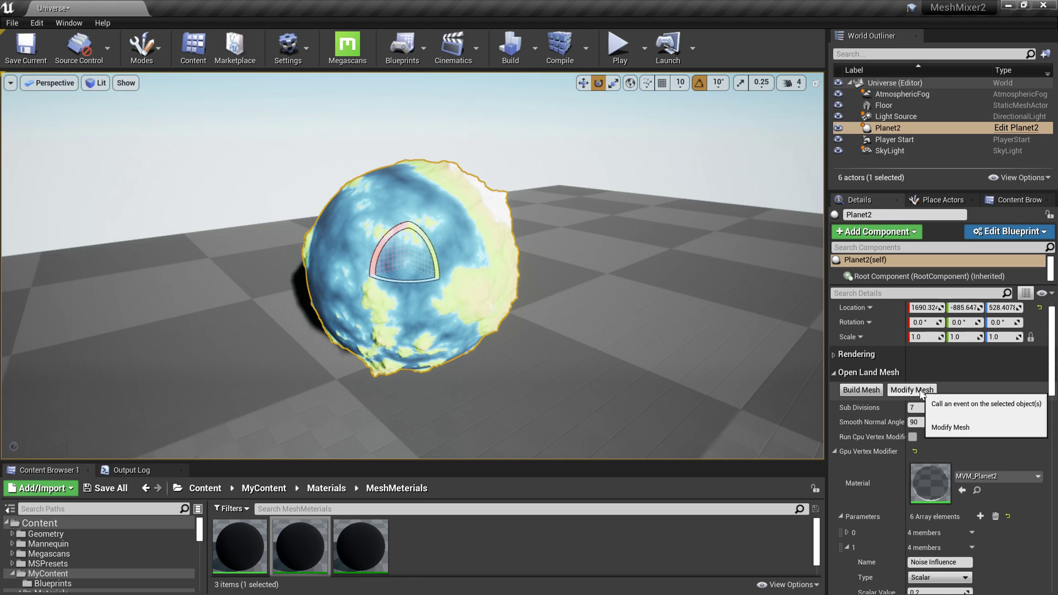
left_click(919, 392)
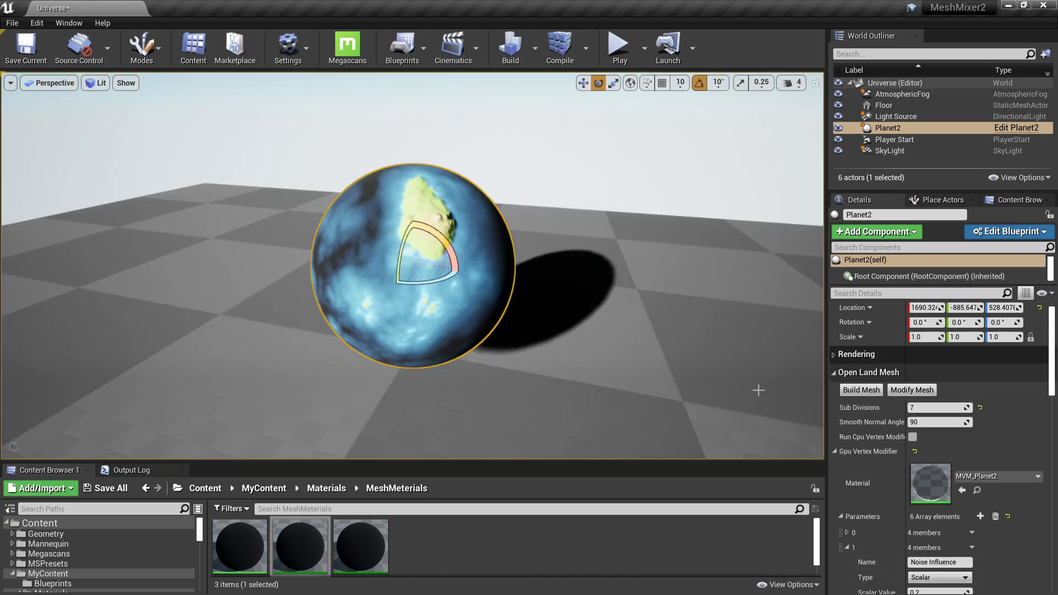
Step: Show the Output Log and enlarge it to read the mesh modification timings
left_click(135, 470)
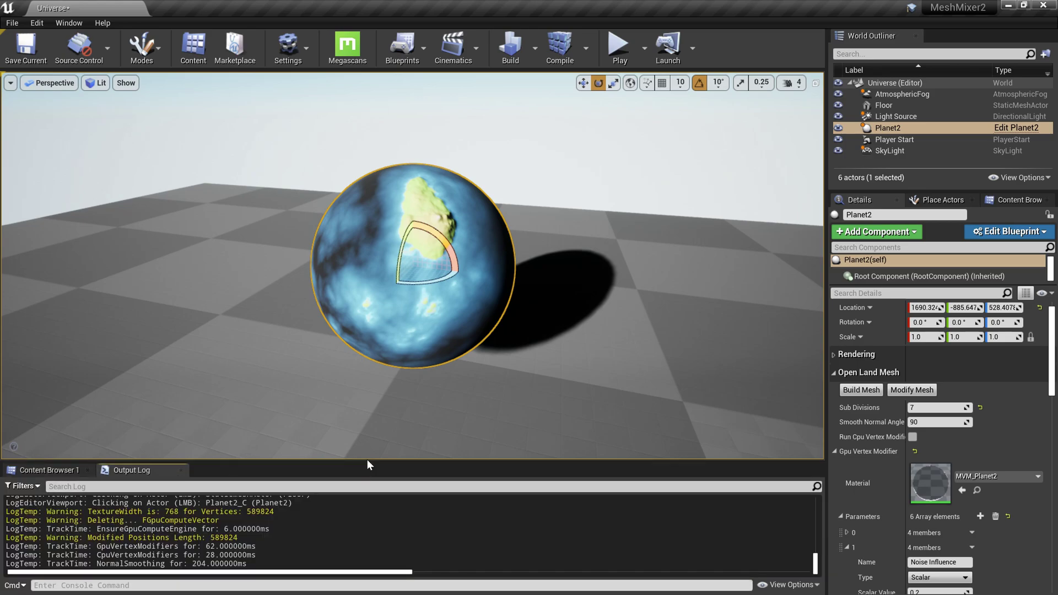
left_click_drag(372, 461, 372, 420)
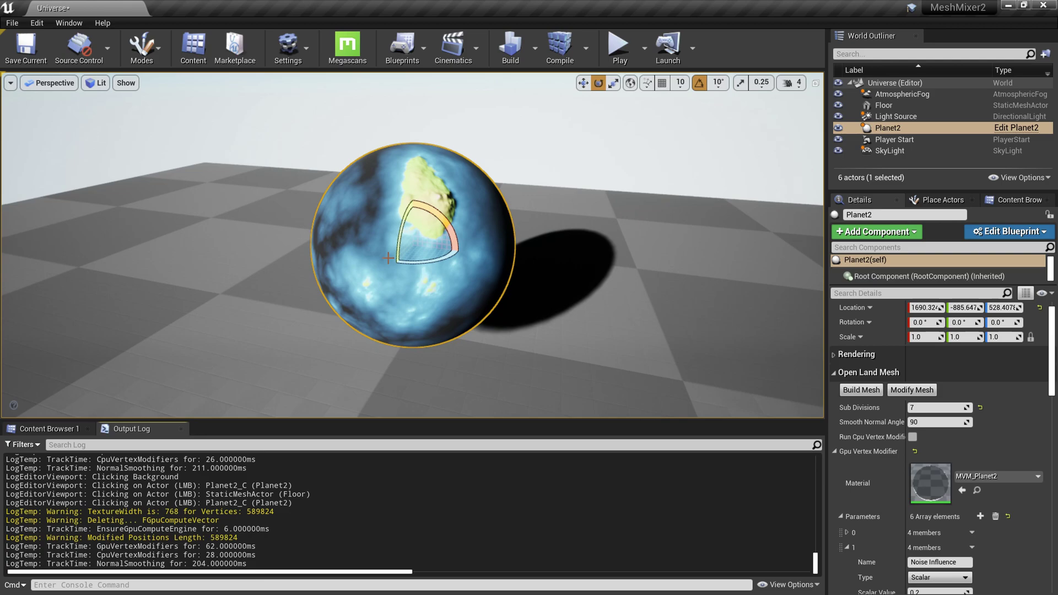
scroll(380, 344, "up", 4)
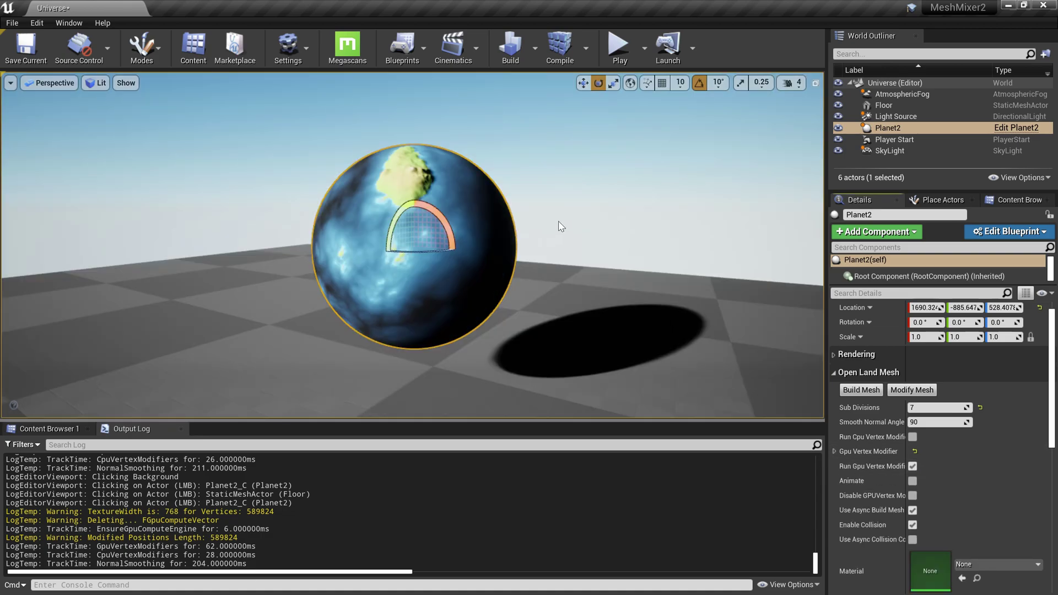
Step: Disable Run Gpu Vertex Modifiers on Planet2 and rebuild it as a plain cube mesh
left_click(489, 248)
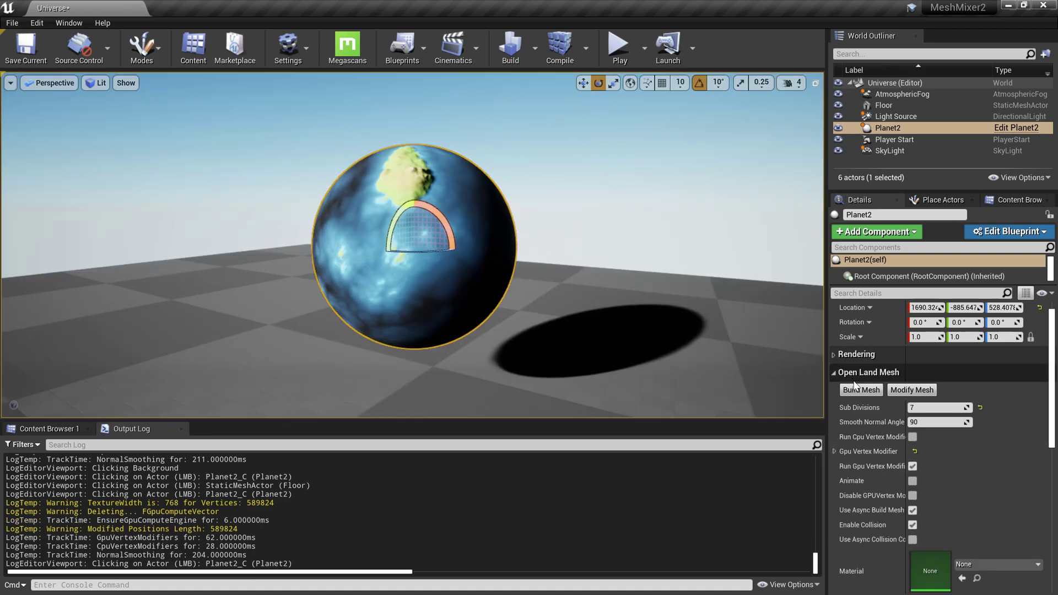
left_click(913, 466)
key("f")
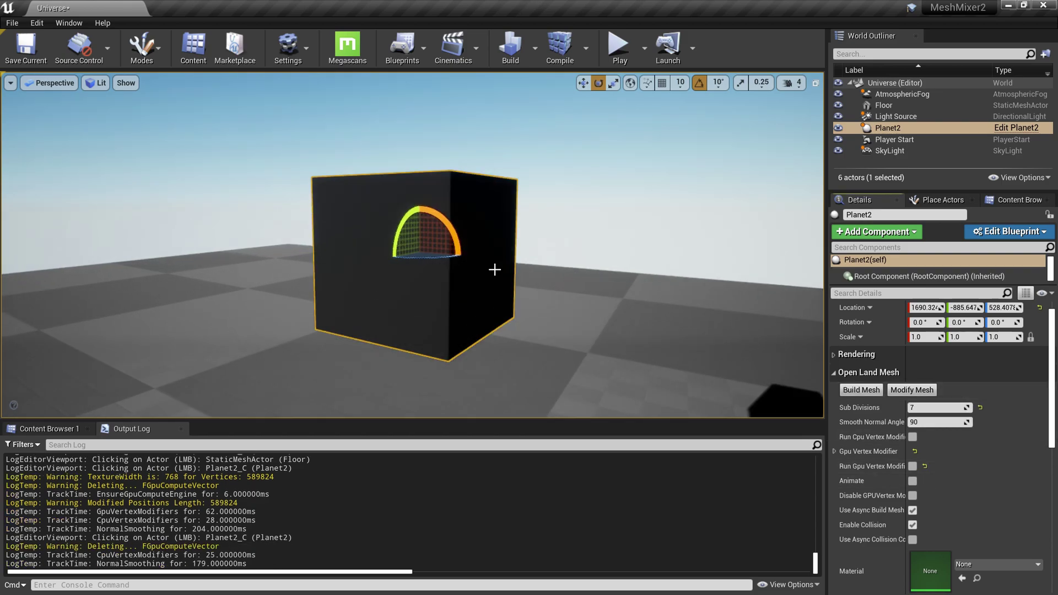
left_click_drag(657, 269, 590, 306, "alt")
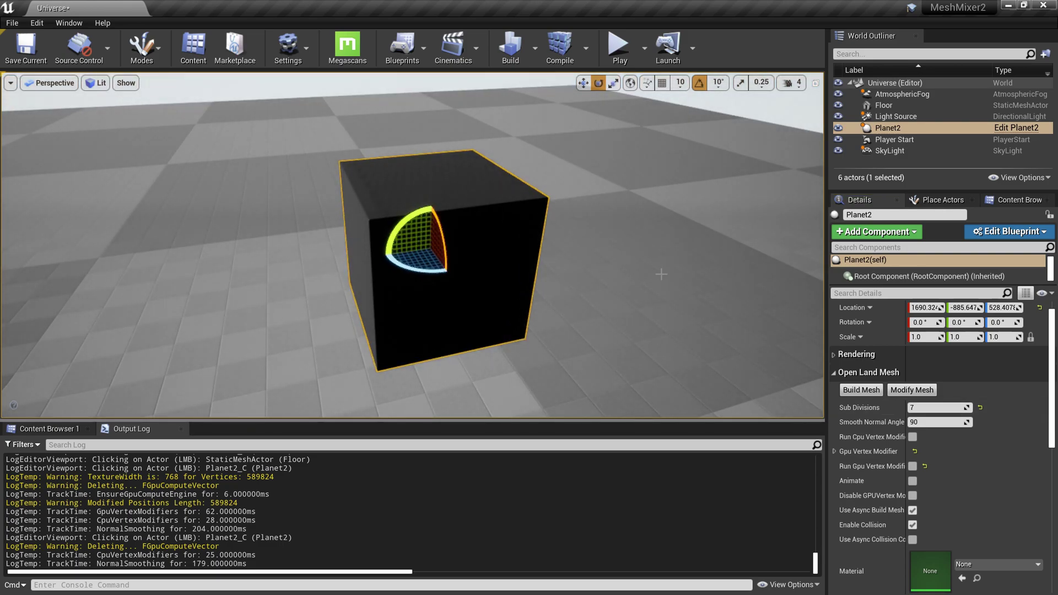
Step: Switch the viewport to Brush Wireframe and examine the cube's triangle density up close
left_click(96, 83)
left_click(121, 135)
left_click_drag(527, 266, 494, 255, "alt")
scroll(495, 255, "up", 5)
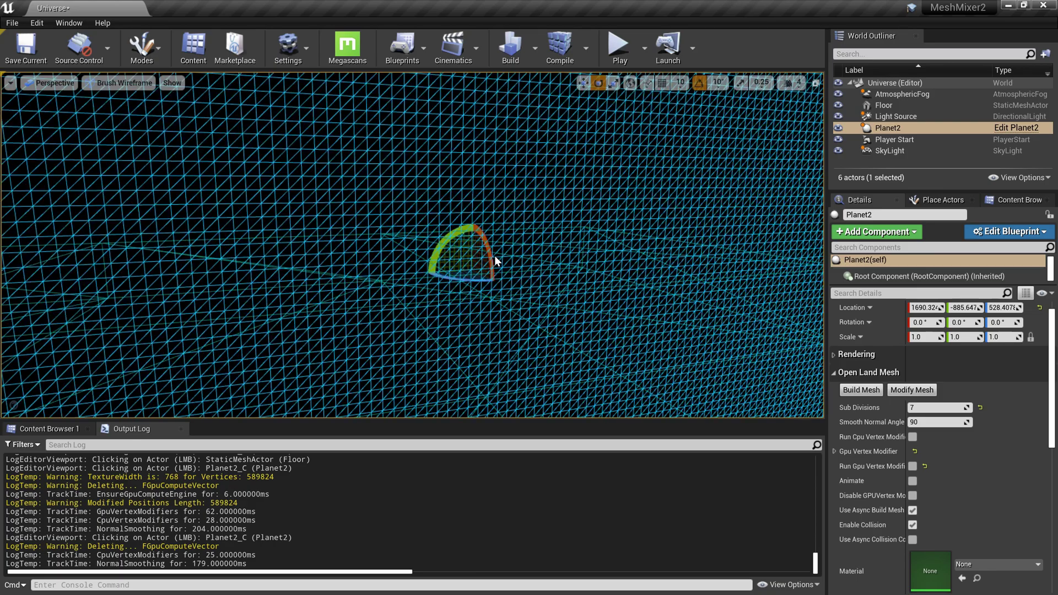
scroll(494, 256, "down", 5)
Step: Set Planet2's Sub Divisions to 1 and rebuild the mesh
left_click(930, 409)
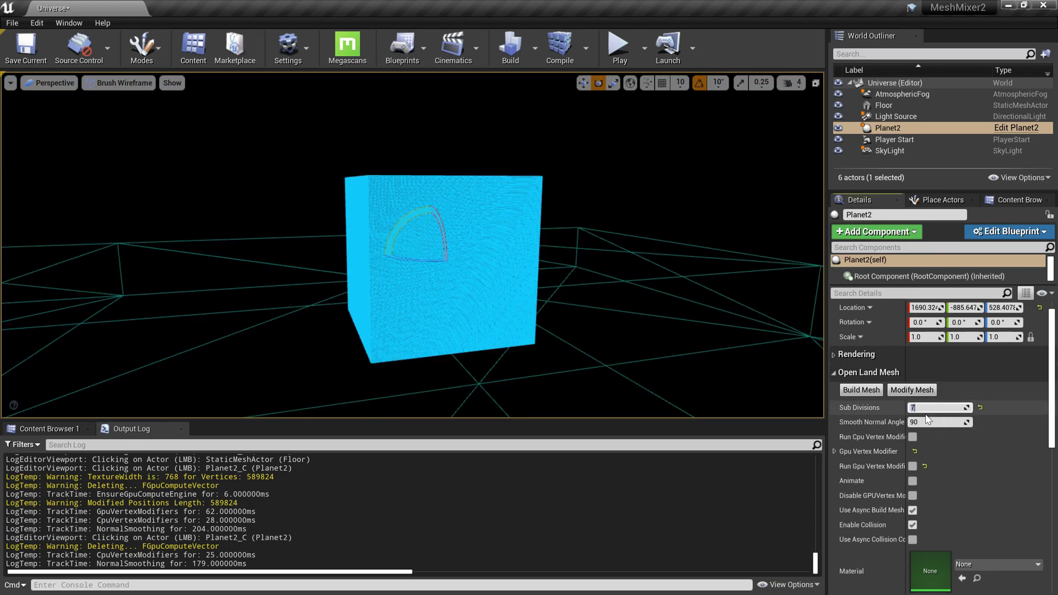
type("1")
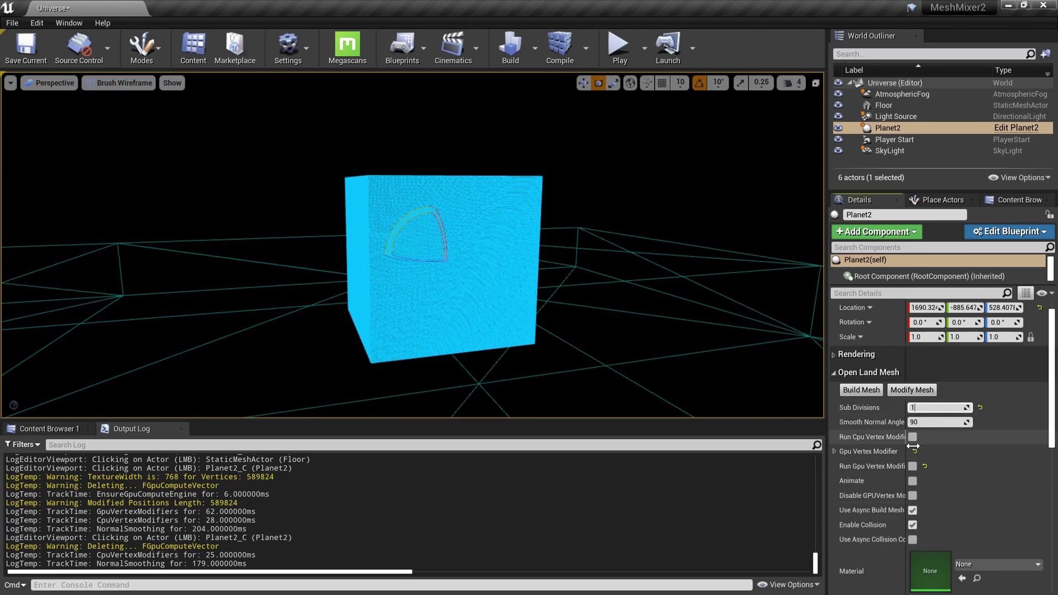
left_click(878, 392)
mouse_move(577, 256)
left_mouse_down("alt")
mouse_move(556, 245)
mouse_move(576, 255)
left_mouse_up("alt")
Step: Set Planet2's Sub Divisions to 7 and rebuild the mesh
left_click(937, 408)
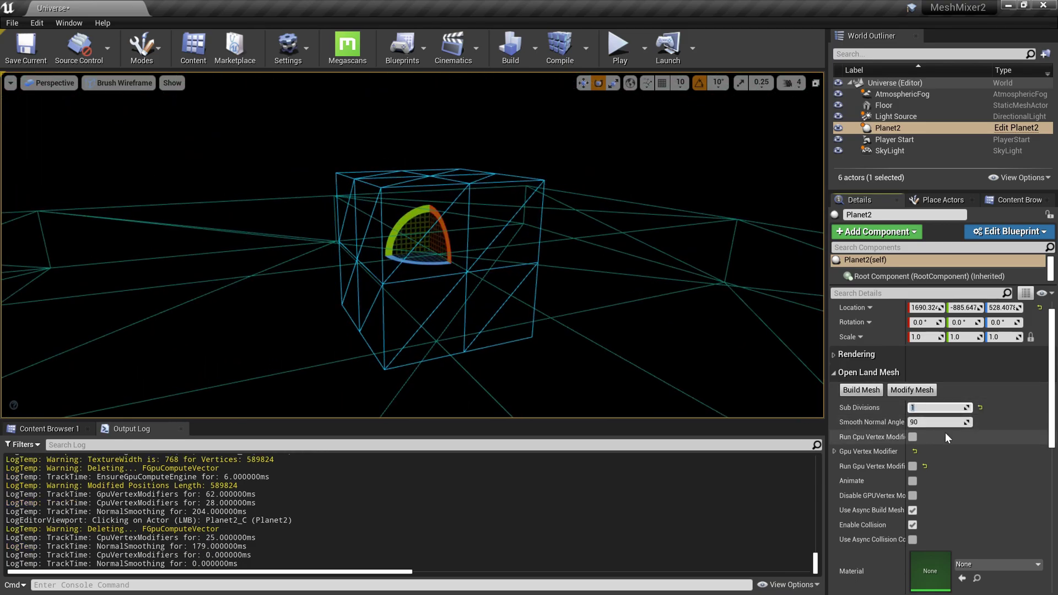
left_click(875, 393)
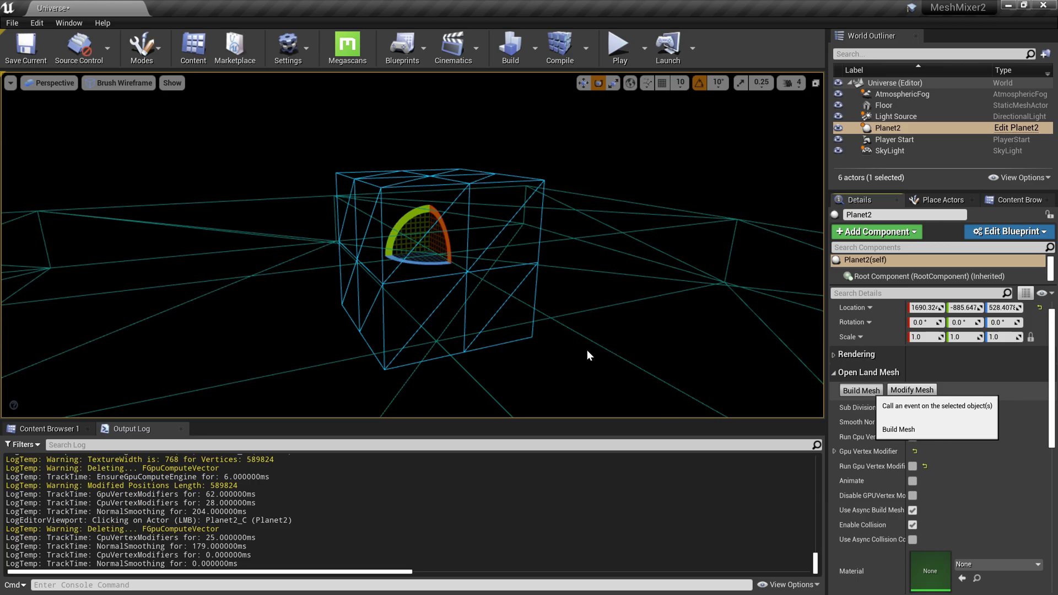
Step: Return the viewport to lit shading and save the Universe level
key("alt+4")
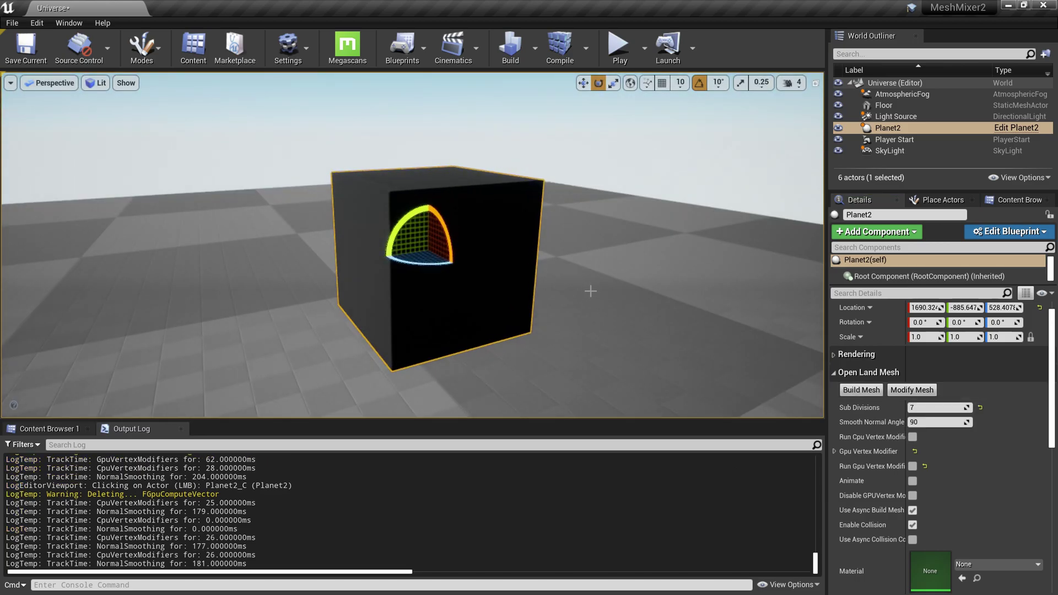
scroll(591, 291, "up", 5)
scroll(587, 291, "down", 5)
key("ctrl+s")
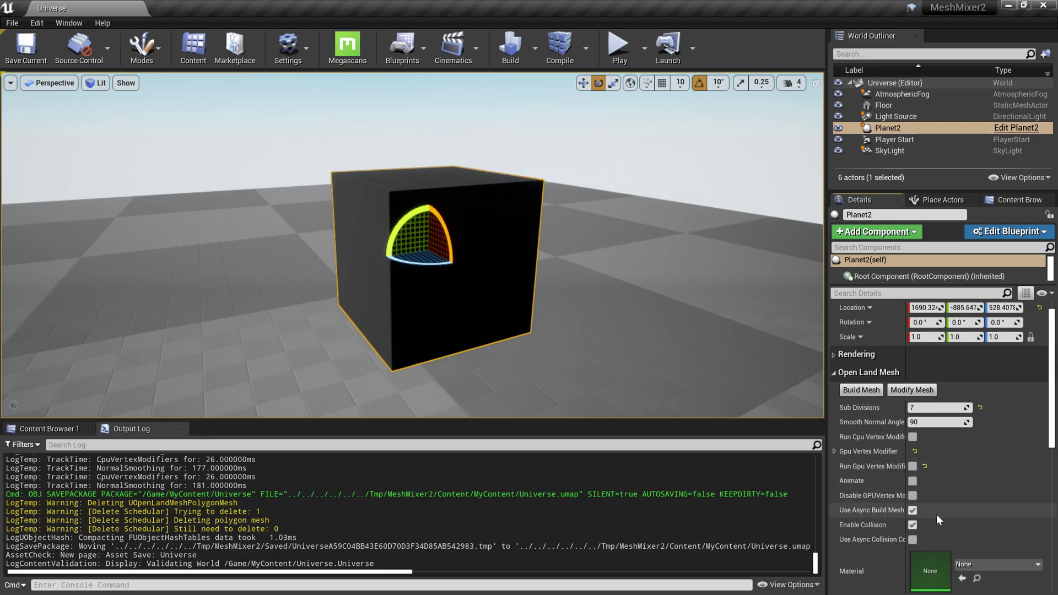
Step: Examine the subdivided cube up close in wireframe view
scroll(498, 264, "up", 2)
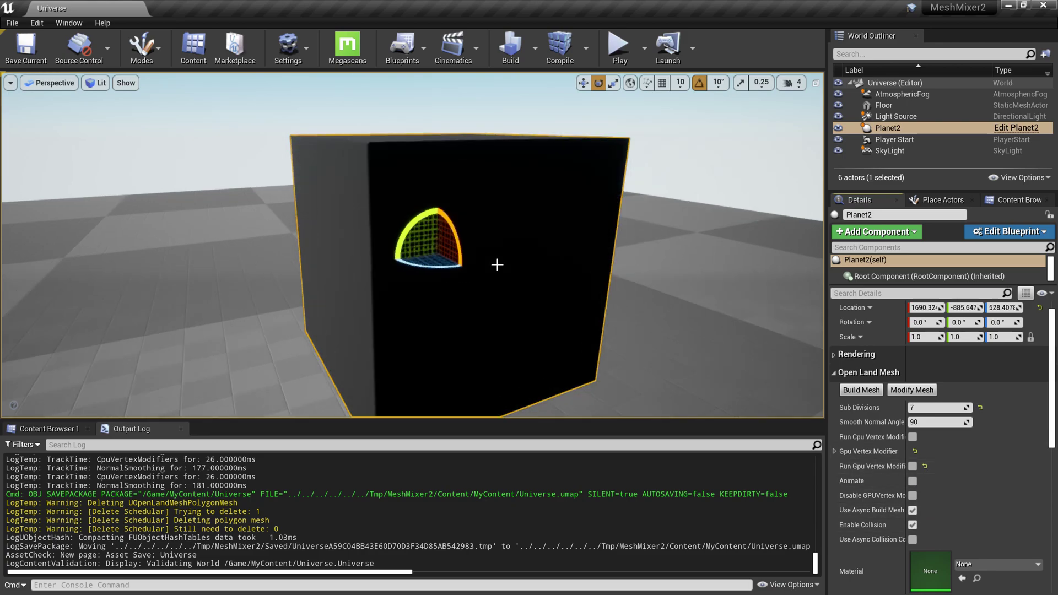
left_click(96, 83)
left_click(113, 134)
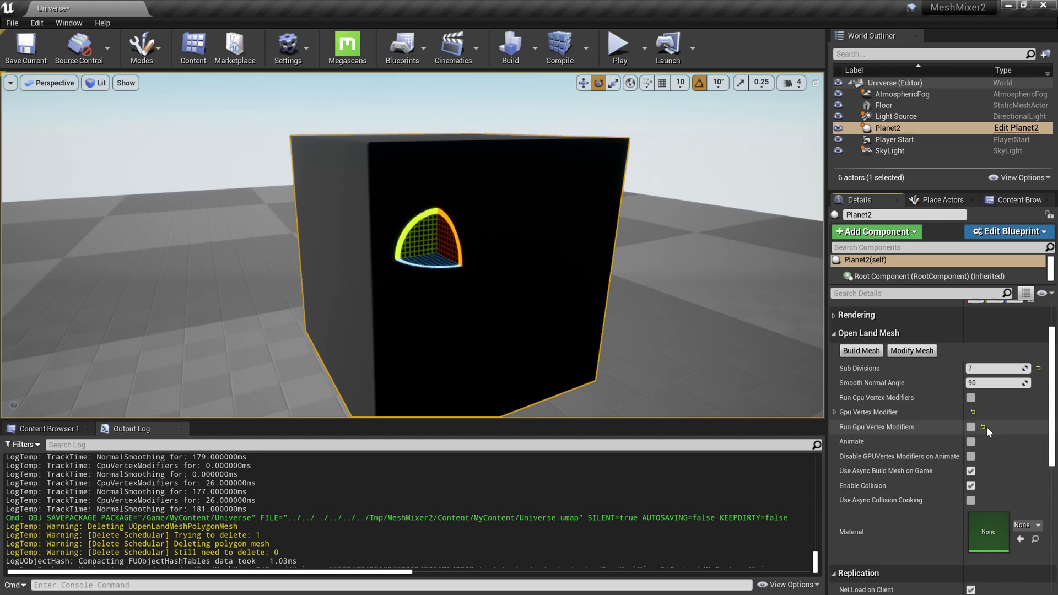
Step: Enable Run Gpu Vertex Modifiers on Planet2 and rebuild the mesh as a planet
left_click(971, 427)
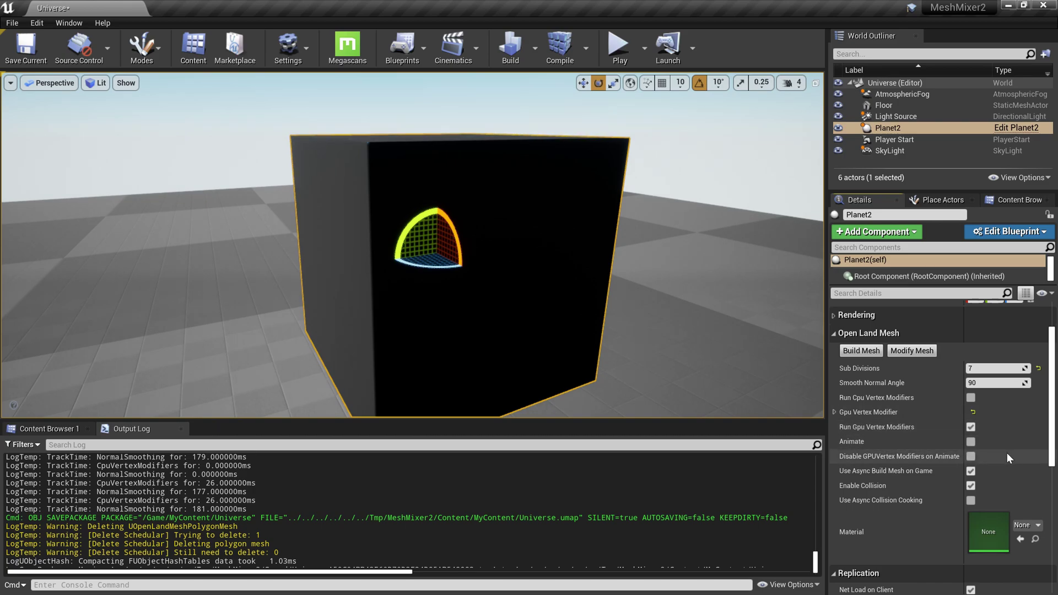
left_click(857, 351)
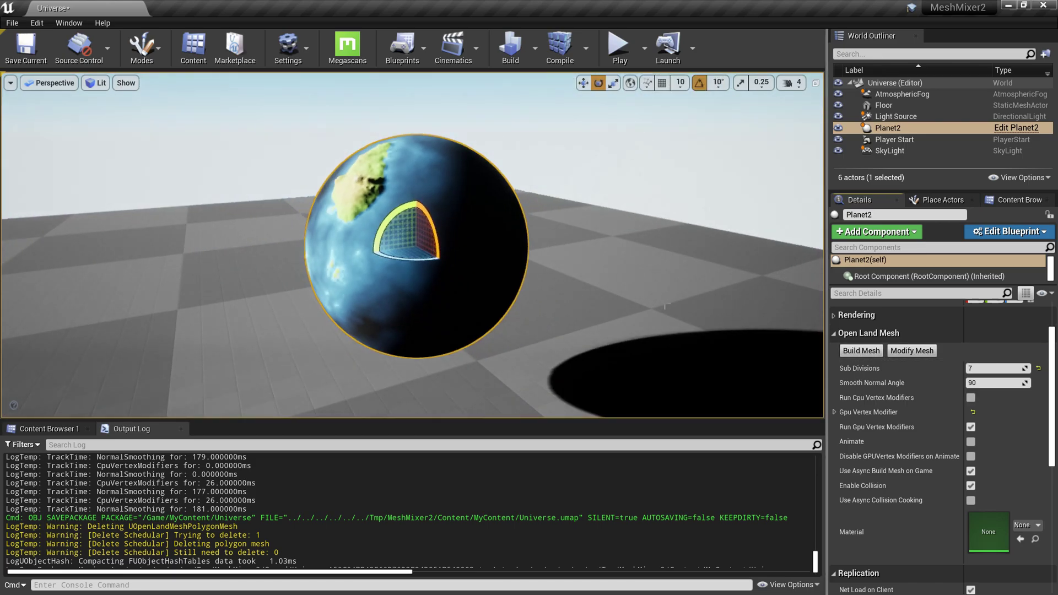
Step: Change the Ocean Coverage scalar in Planet2's Gpu Vertex Modifier parameters and regenerate the mesh
scroll(667, 305, "down", 3)
left_click_drag(475, 260, 518, 263, "alt")
scroll(422, 247, "up", 3)
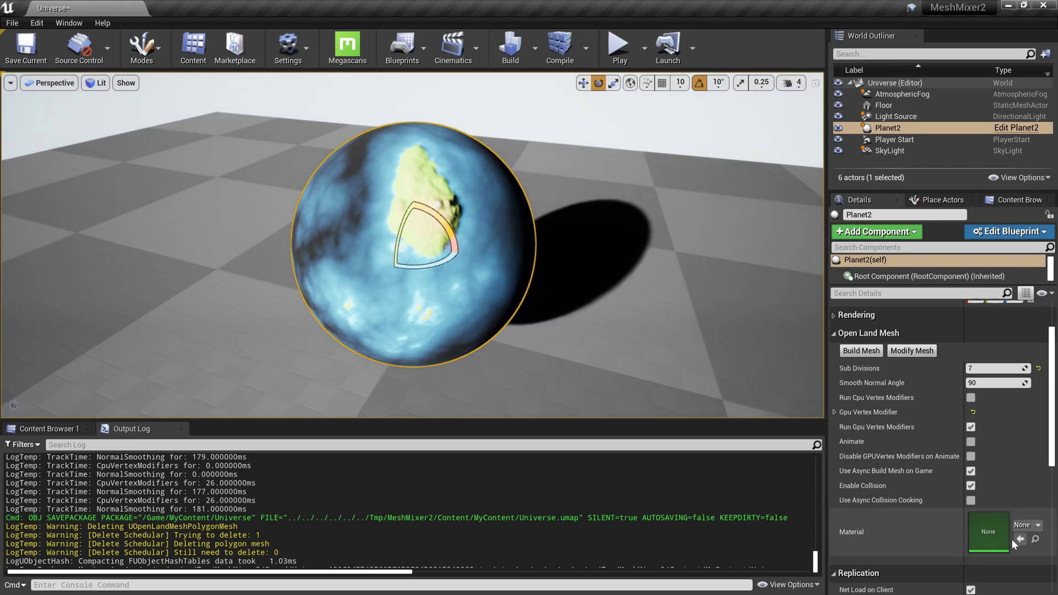
scroll(949, 487, "down", 1)
scroll(947, 491, "down", 2)
scroll(942, 518, "up", 3)
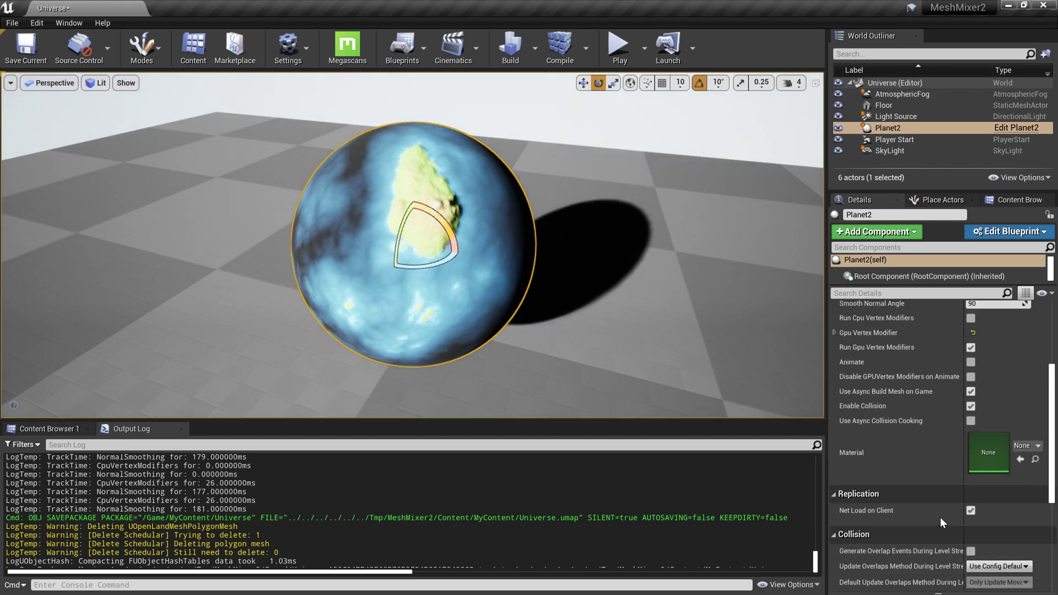
left_click(873, 432)
scroll(972, 477, "down", 1)
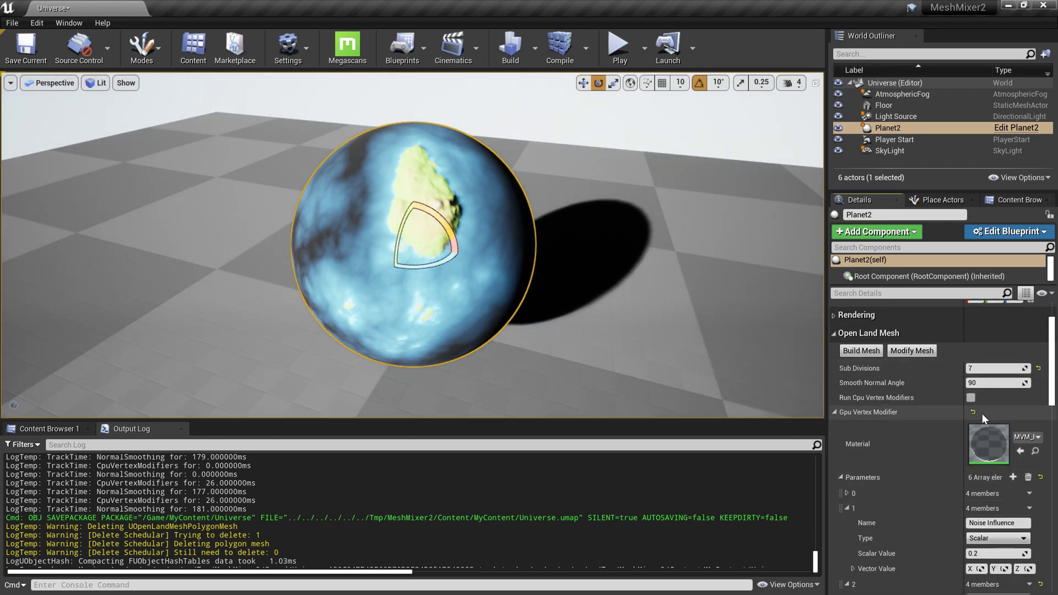
scroll(1002, 467, "down", 5)
scroll(494, 292, "up", 2)
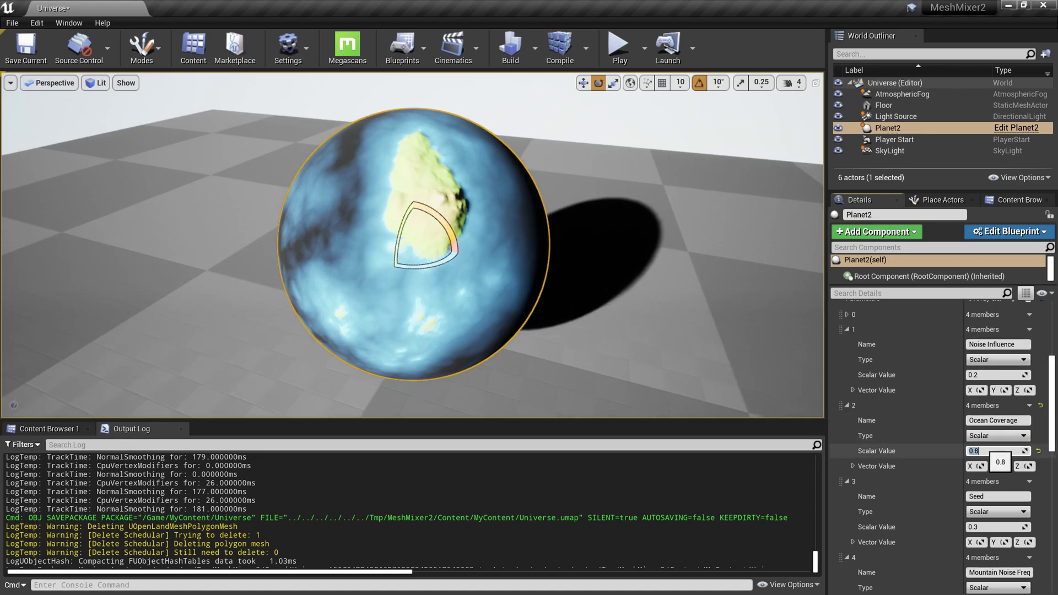
left_click(983, 449)
scroll(929, 385, "up", 5)
left_click(925, 389)
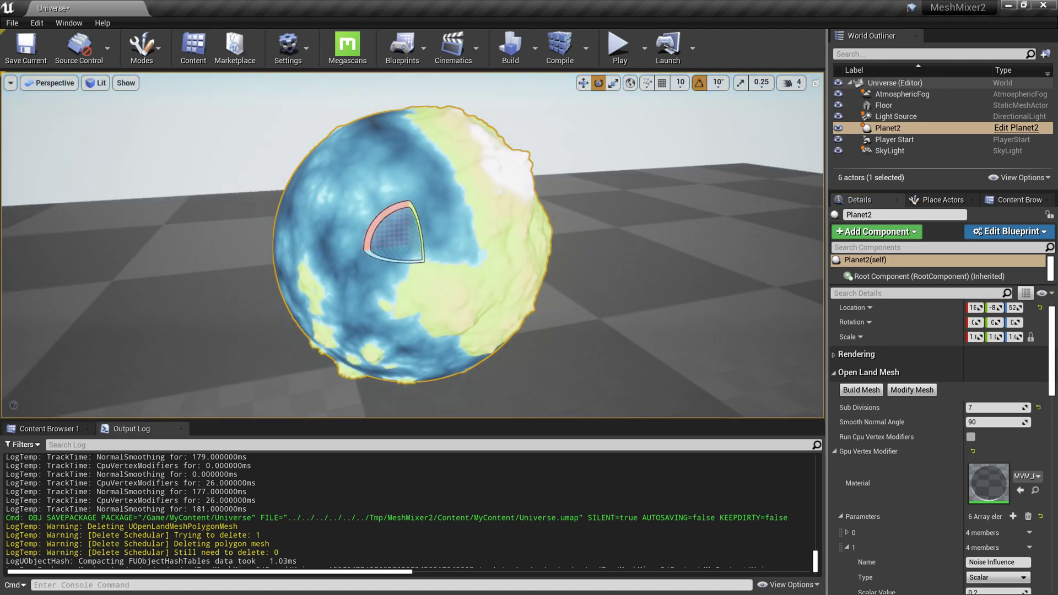
Step: Inspect the planet's terrain with Planet2 deselected, and reselect it
left_click_drag(442, 297, 418, 292, "alt")
key("Escape")
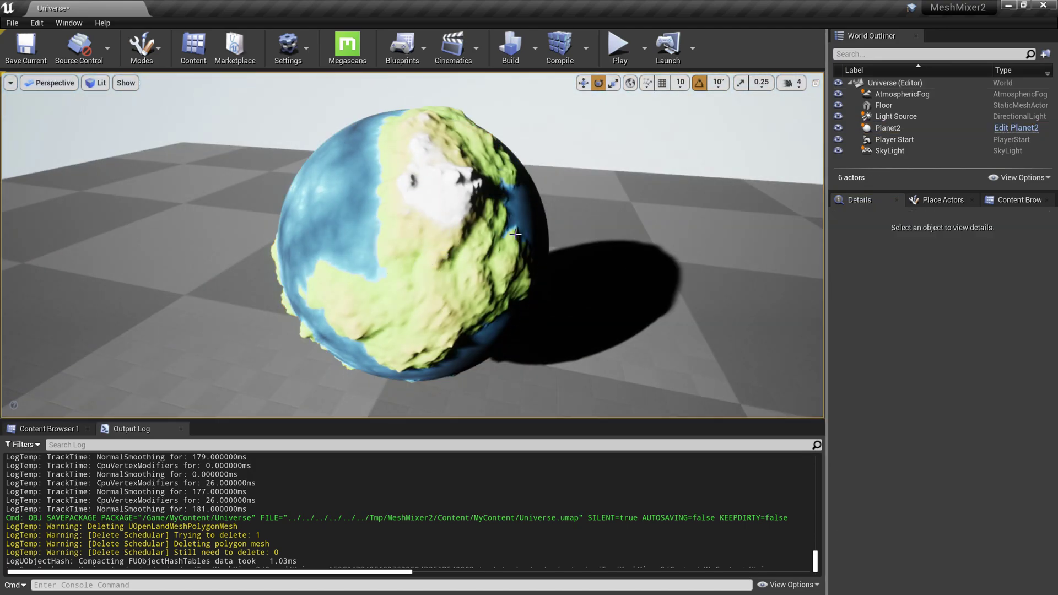
left_click(447, 245)
key("f")
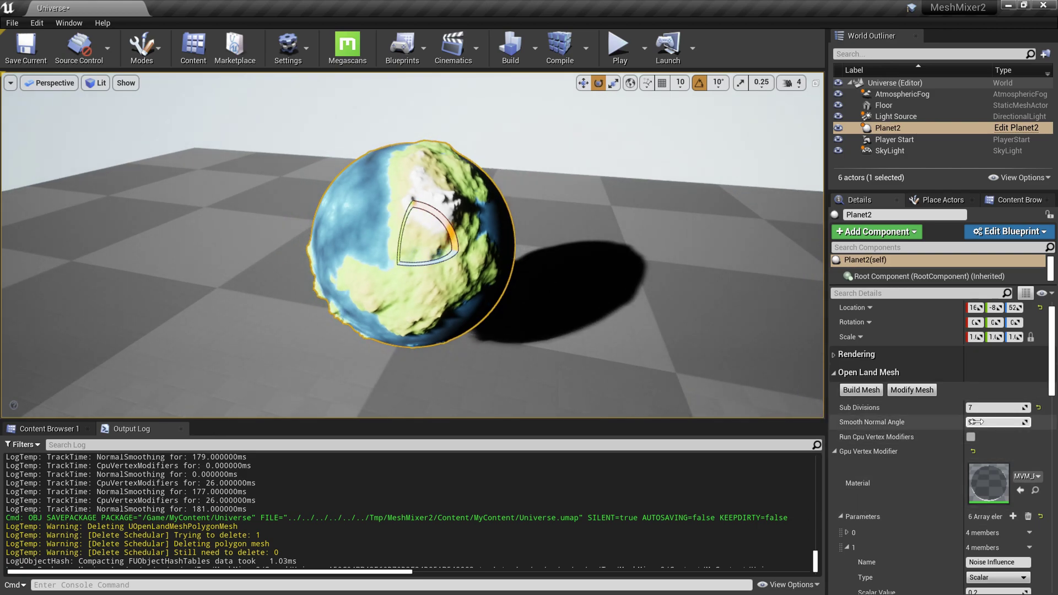
Step: Set Planet2's Sub Divisions to 5, rebuild the mesh and inspect the terrain
type("5")
key("Return")
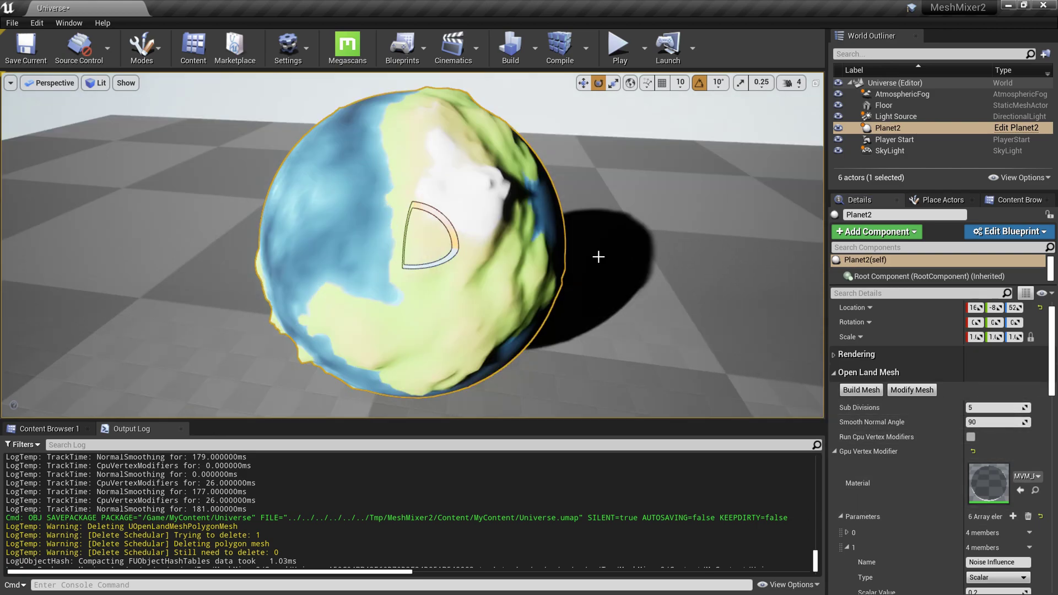
key("f")
left_click_drag(569, 250, 515, 213, "alt")
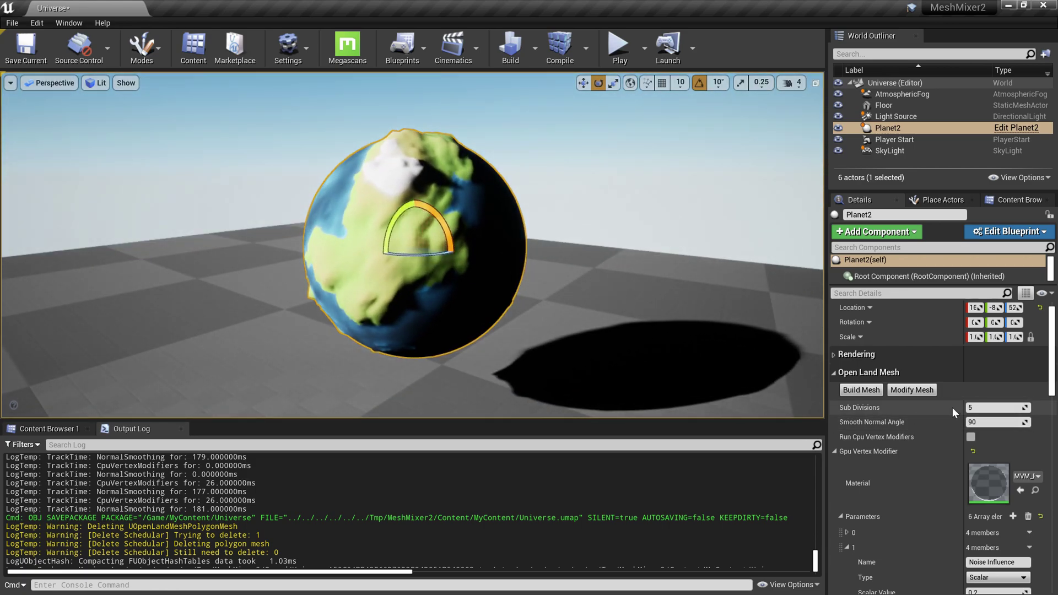
Step: Set Planet2's Sub Divisions to 7 and rebuild the mesh for comparison
left_click(987, 408)
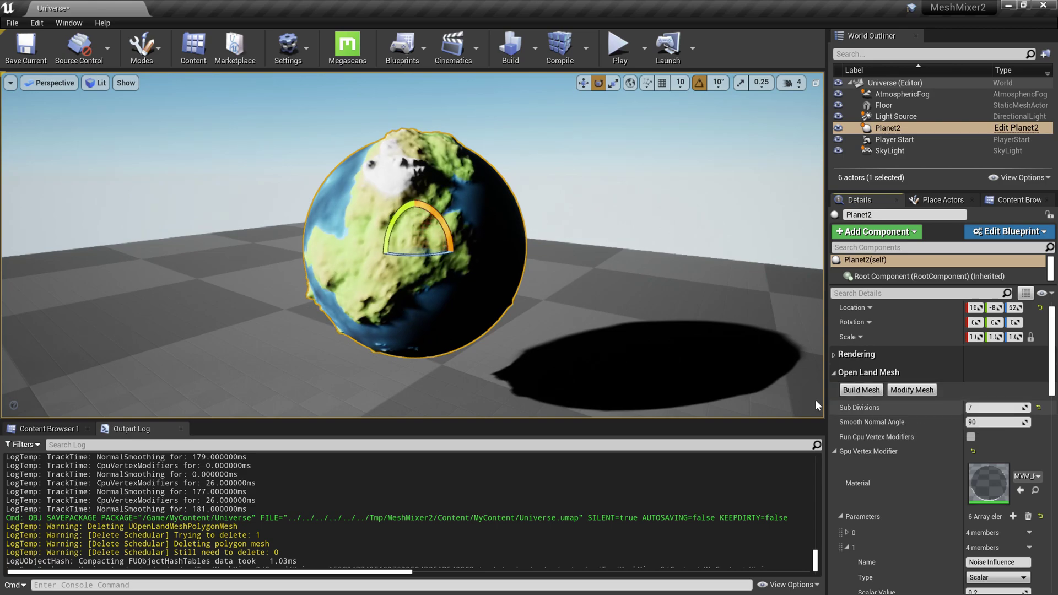
scroll(551, 358, "up", 4)
left_click_drag(490, 280, 579, 336, "alt")
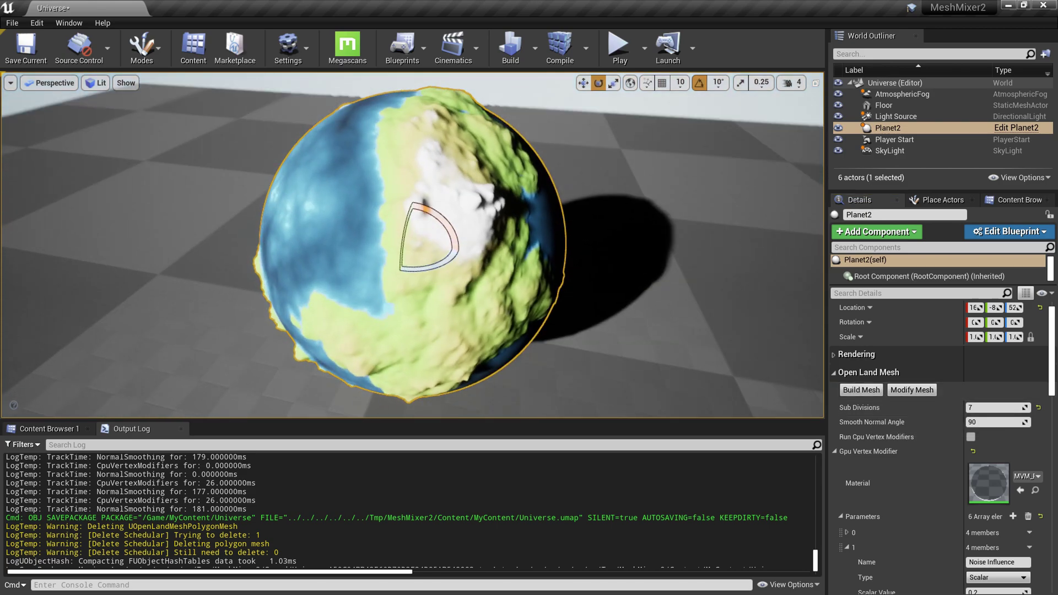
Step: Set Planet2's Sub Divisions to 8 and rebuild the mesh
left_click(998, 409)
type("8")
left_click(875, 392)
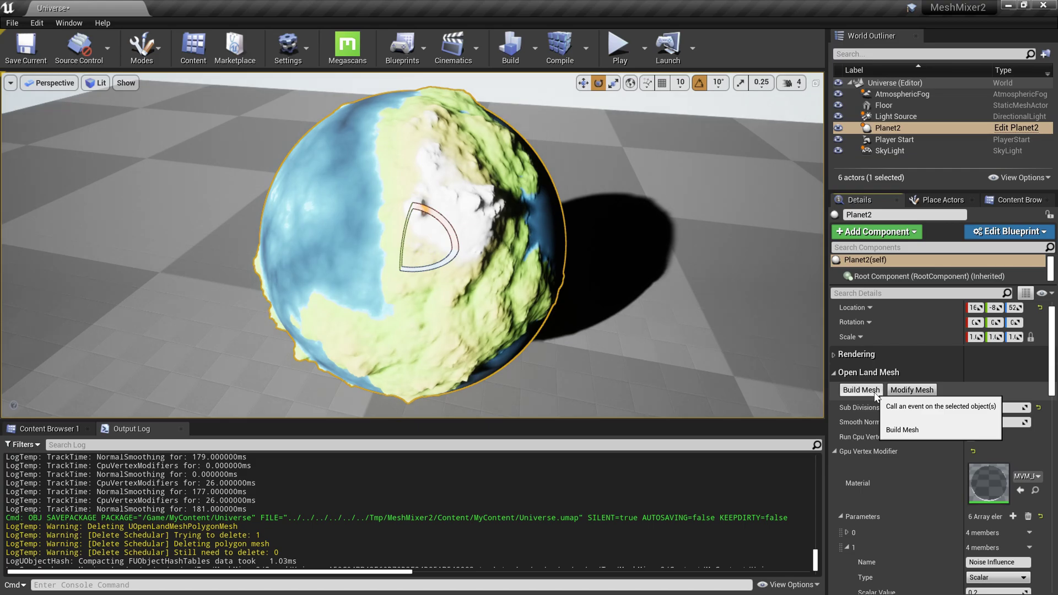
scroll(607, 283, "down", 3)
left_click_drag(571, 273, 513, 221, "alt")
right_click_drag(568, 254, 563, 268)
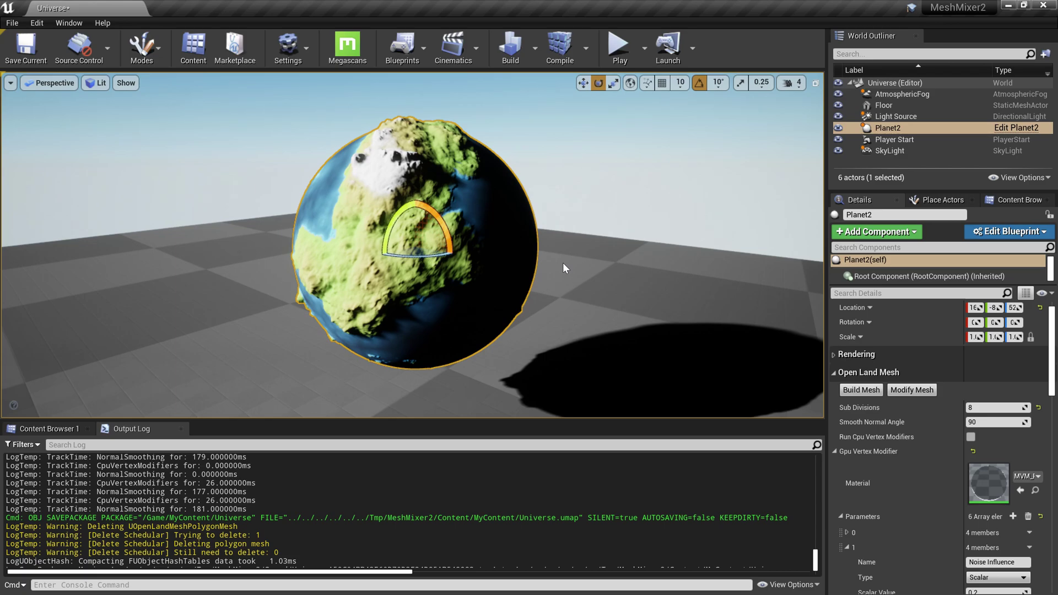
Step: Examine the level of detail on the rebuilt planet from near and far distances
scroll(563, 263, "up", 1)
scroll(558, 281, "down", 12)
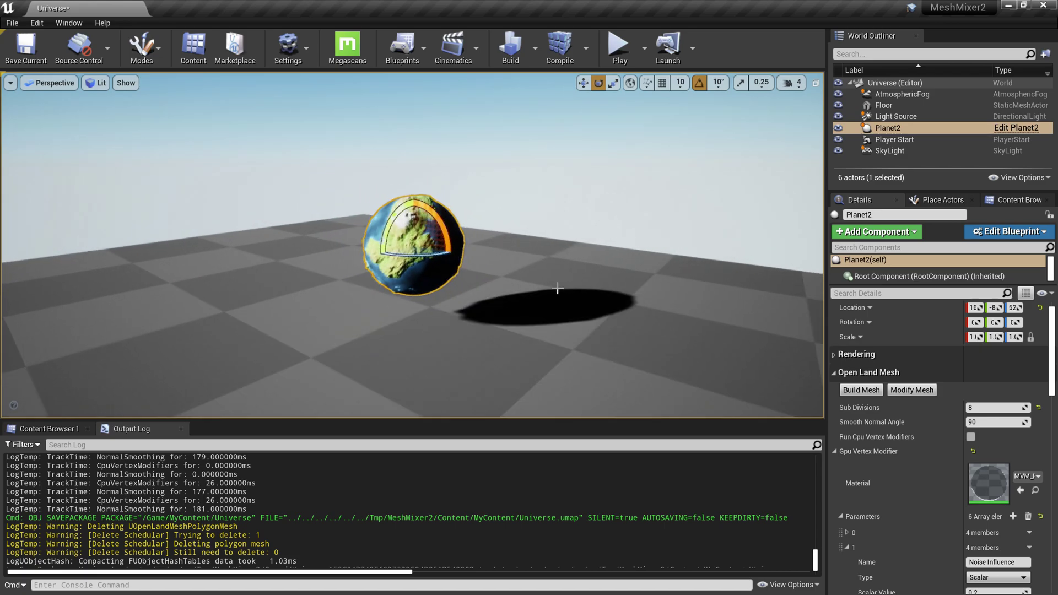
left_click_drag(559, 282, 552, 293)
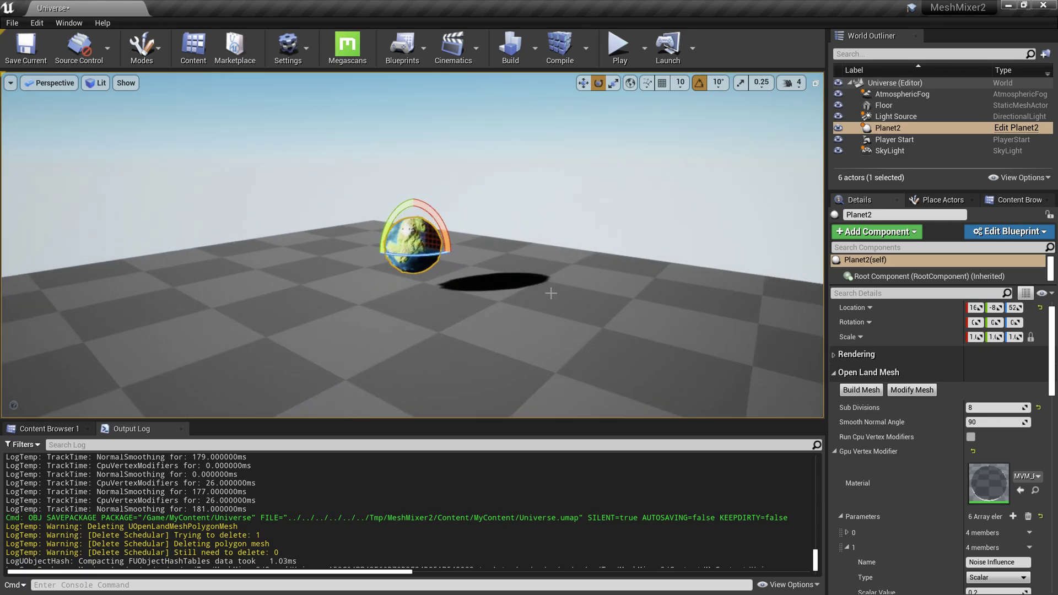
scroll(548, 315, "up", 12)
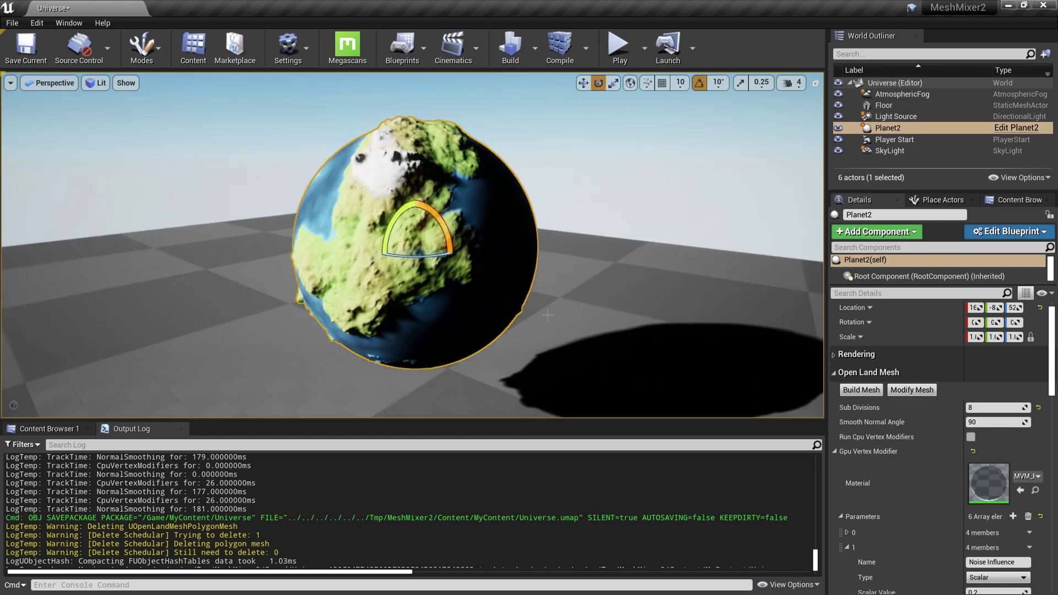
scroll(548, 314, "up", 4)
scroll(548, 315, "down", 8)
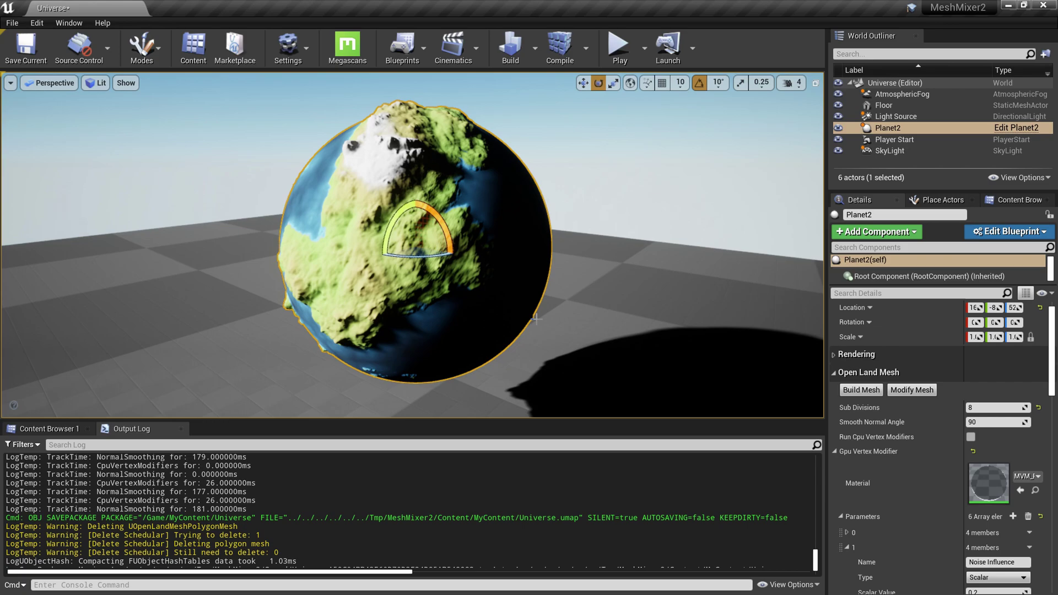
scroll(536, 318, "up", 3)
scroll(536, 318, "down", 5)
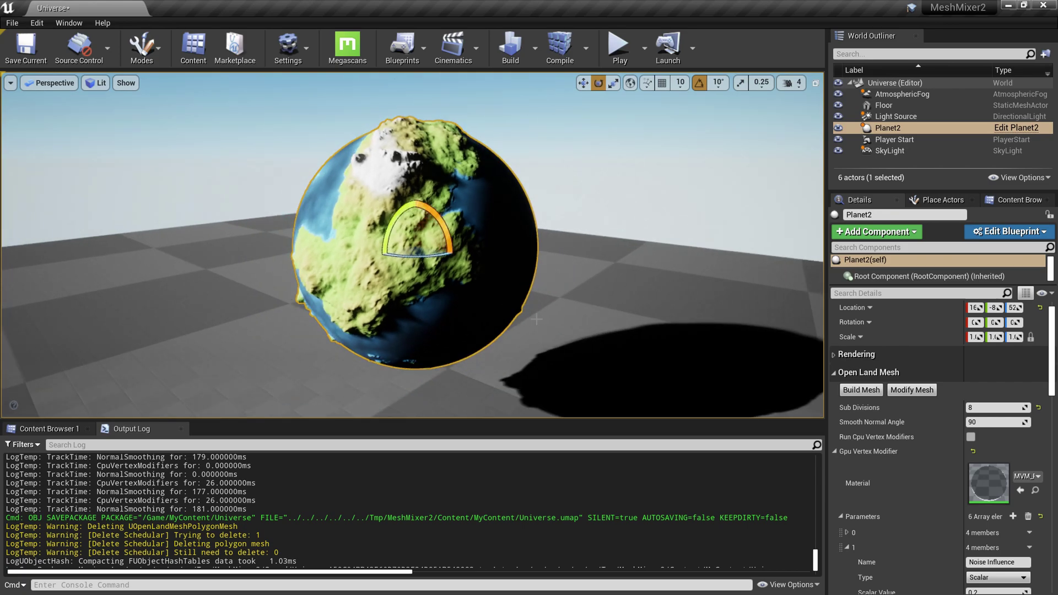
Step: Open the MVM_Planet2 vertex modifier material and examine where its graph starts at the VertexModifierInput node
scroll(536, 318, "down", 4)
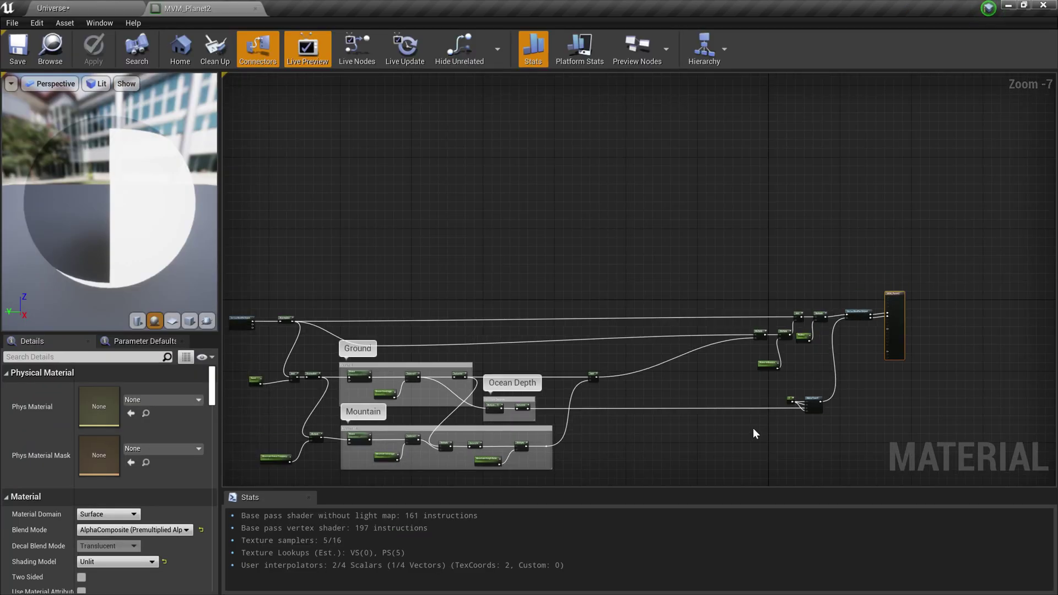
scroll(751, 429, "up", 2)
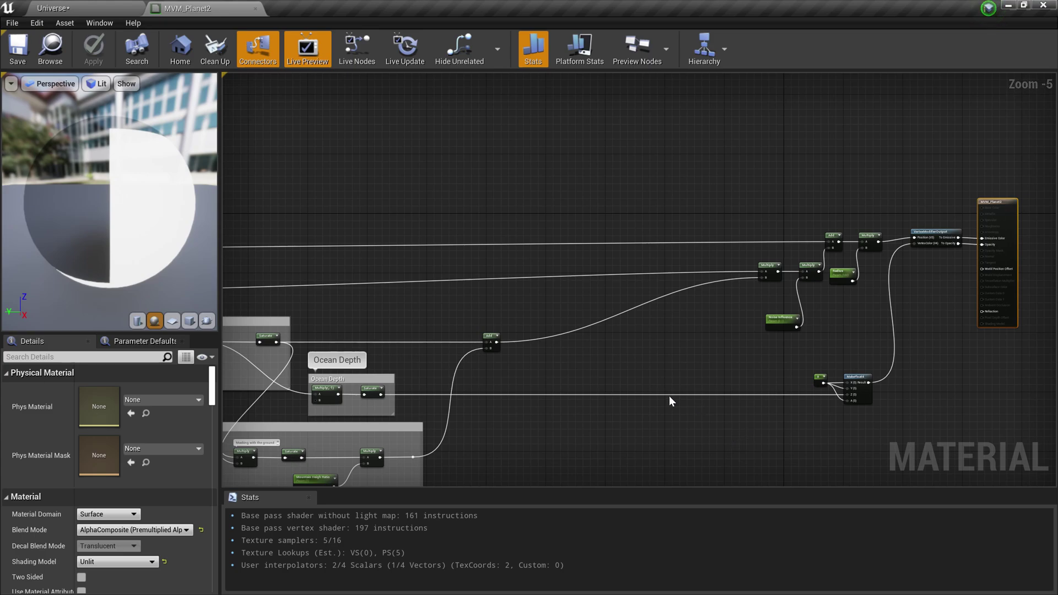
scroll(669, 395, "down", 1)
right_click_drag(635, 419, 999, 438)
scroll(573, 328, "up", 3)
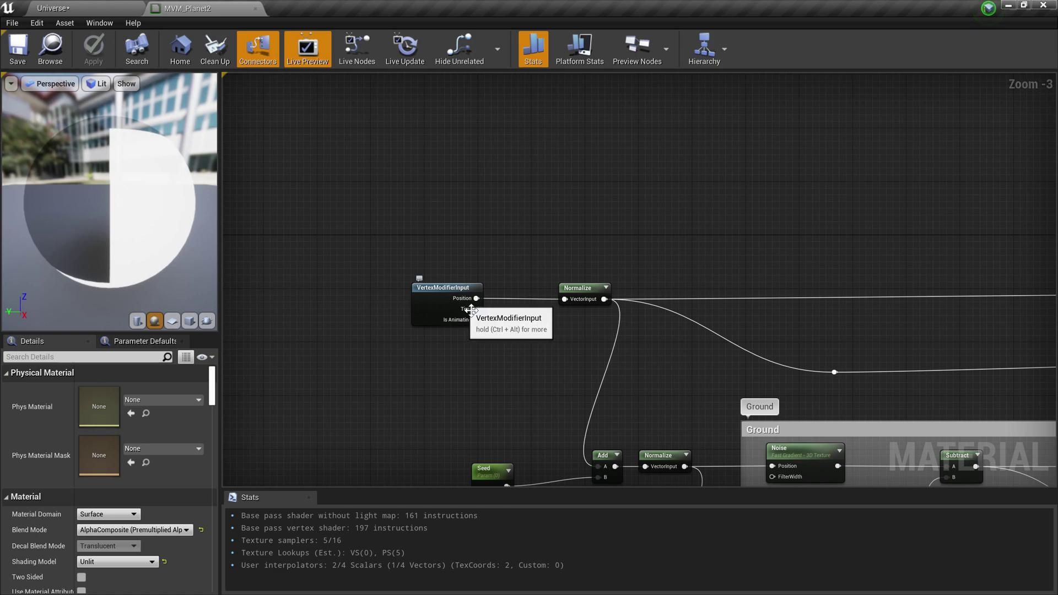
scroll(506, 350, "up", 1)
scroll(506, 354, "down", 4)
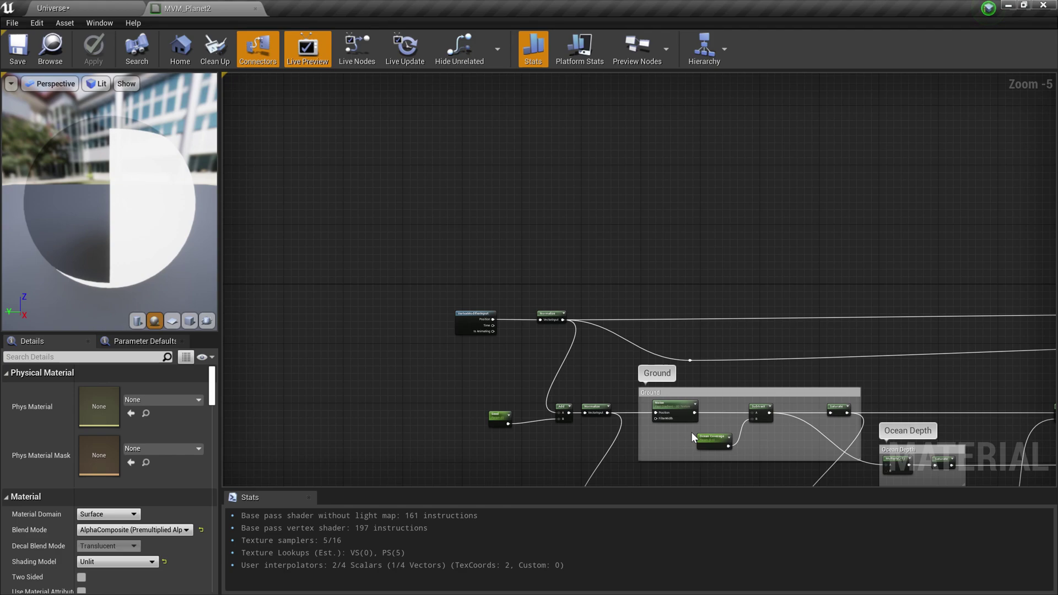
Step: Examine the Ground, Ocean Depth and Mountain node groups in the MVM_Planet2 graph
scroll(691, 432, "up", 2)
scroll(815, 449, "down", 2)
right_click_drag(815, 450, 767, 223)
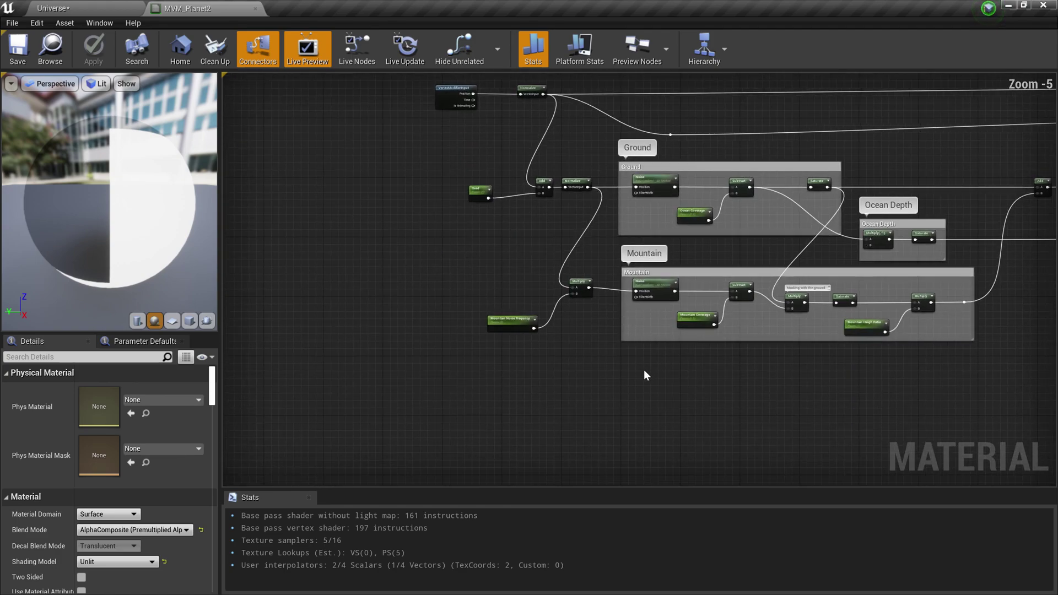
scroll(645, 370, "up", 2)
right_click_drag(811, 372, 673, 442)
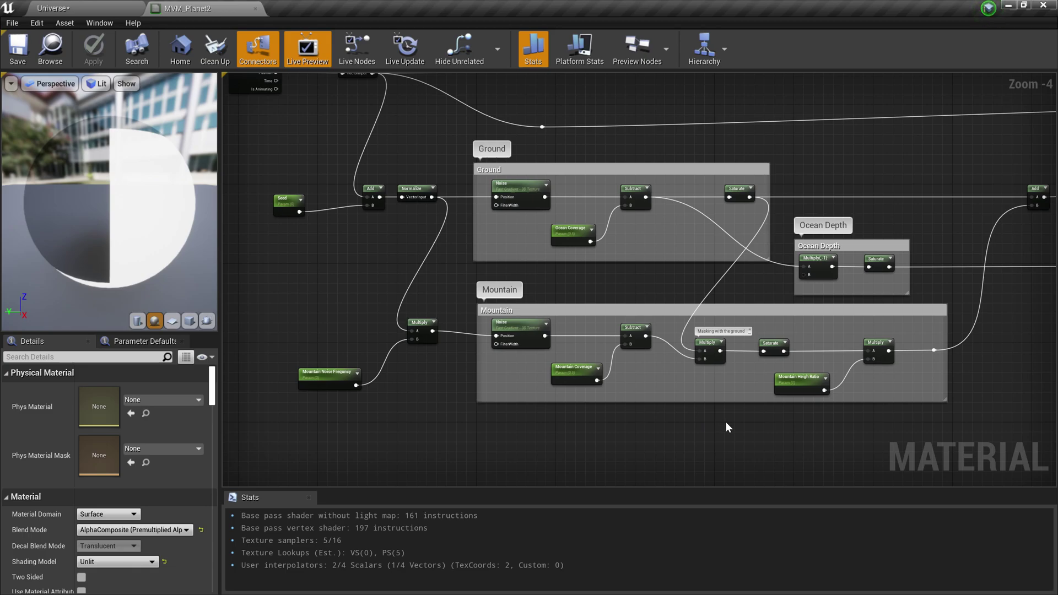
scroll(931, 363, "down", 2)
scroll(935, 364, "up", 2)
Step: Examine how Noise Influence and Radius feed the VertexModifierOutput node in the MVM_Planet2 graph
right_click_drag(934, 363, 623, 436)
right_click_drag(980, 318, 571, 353)
scroll(812, 271, "up", 2)
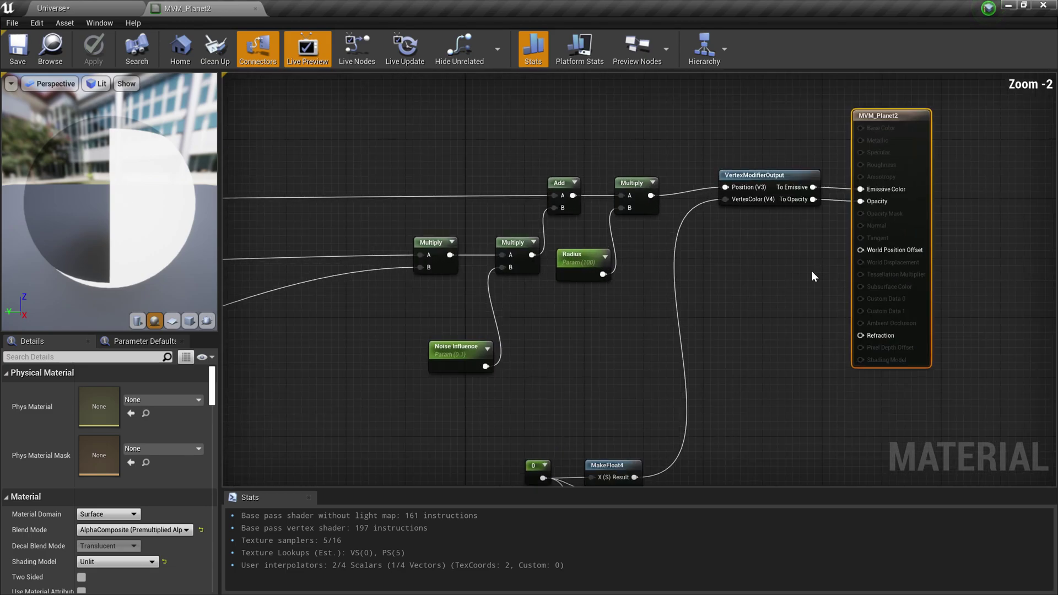
right_click_drag(812, 271, 909, 310)
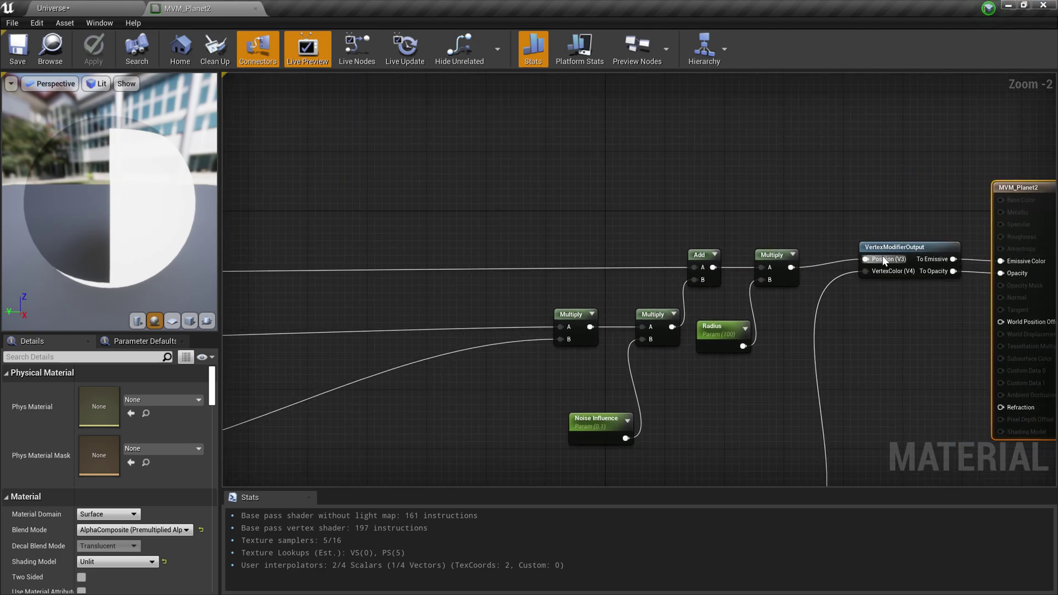
scroll(898, 248, "down", 3)
scroll(995, 249, "up", 3)
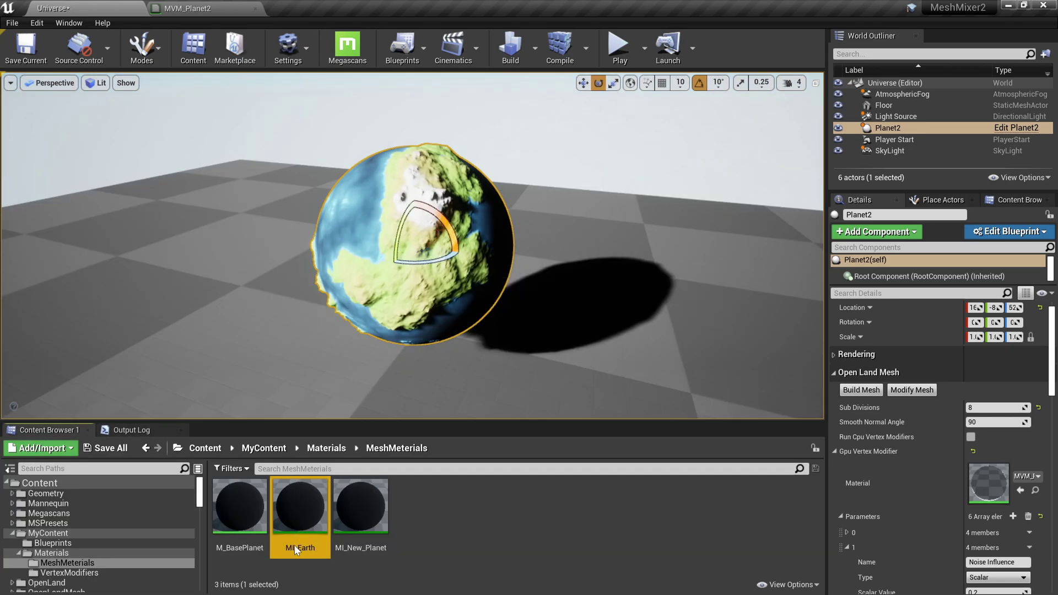
Step: Open the MI_Earth material instance and set Ocean Depth Saturate to 2.425343 and Ocean Depth Contrast to 0.134308
double_click(300, 506)
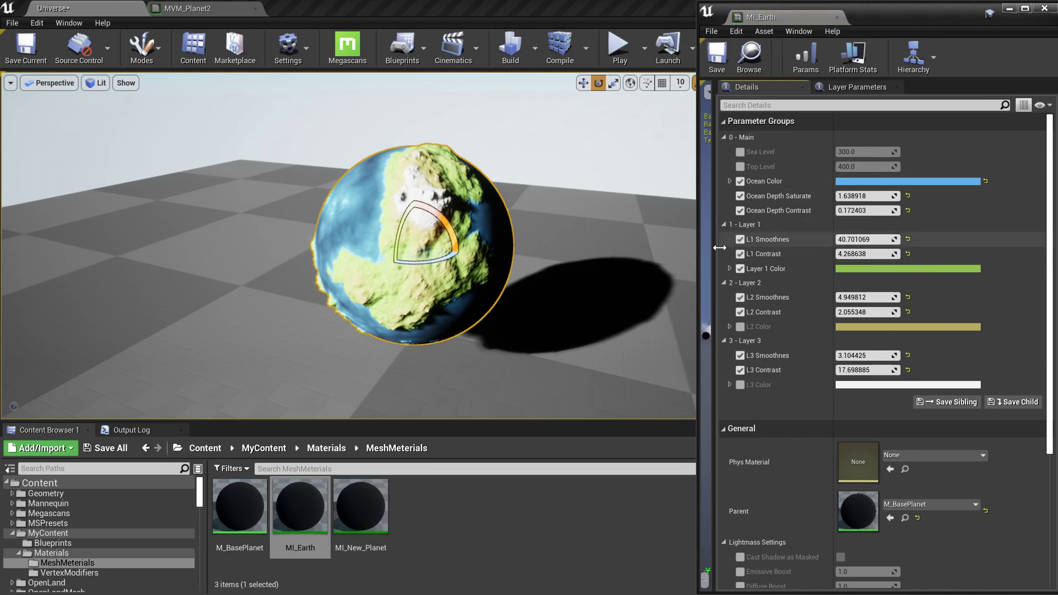
scroll(483, 296, "up", 3)
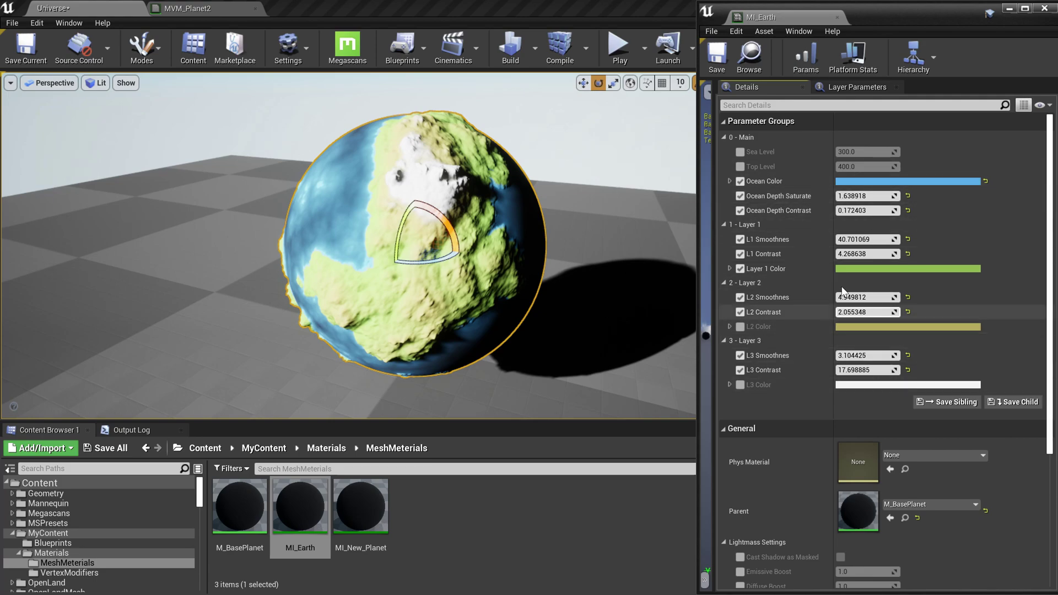
scroll(493, 283, "down", 1)
left_click_drag(435, 277, 578, 275, "alt")
mouse_move(867, 196)
left_mouse_down()
mouse_move(887, 196)
mouse_move(864, 212)
left_mouse_up()
left_click_drag(405, 355, 479, 355, "alt")
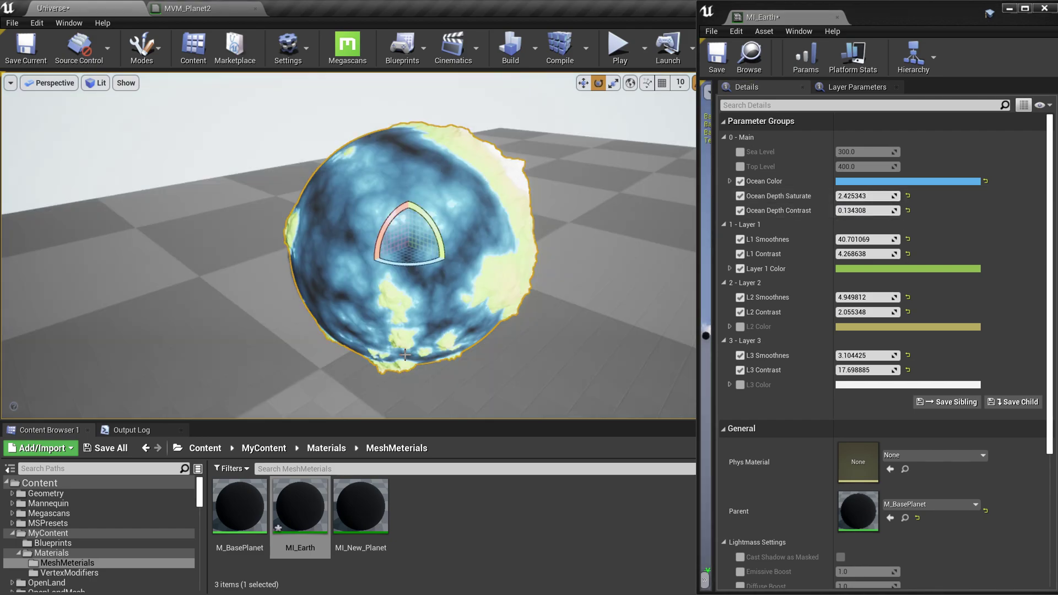
Step: Examine the ocean depth connection towards the output in the MVM_Planet2 graph, and return to the Universe level to view the planet
left_click(185, 8)
right_click_drag(621, 221, 283, 162)
scroll(517, 270, "up", 3)
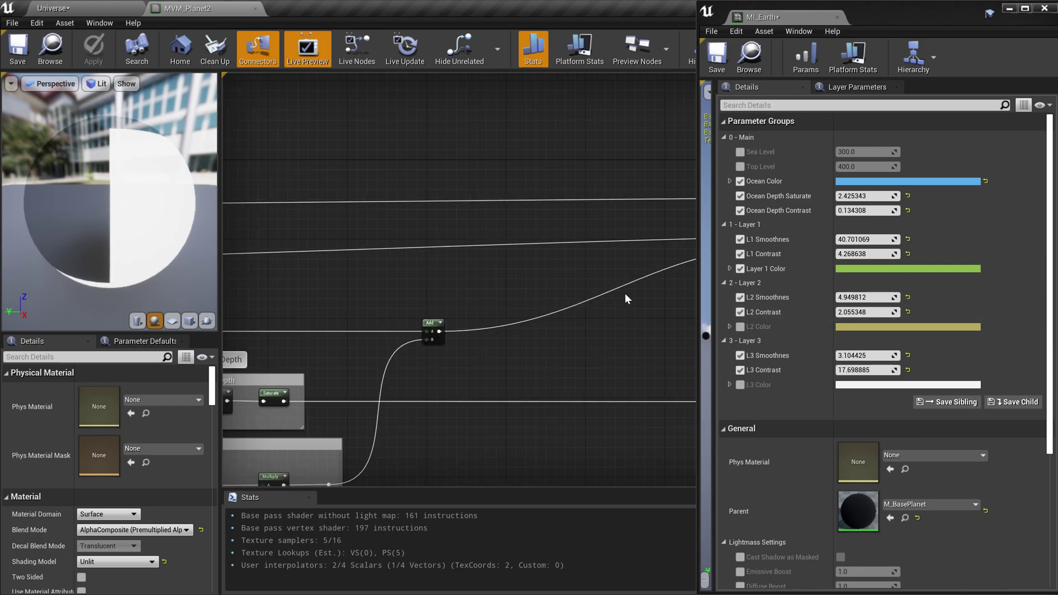
right_click_drag(634, 300, 449, 339)
right_click_drag(661, 380, 421, 365)
scroll(465, 356, "up", 1)
right_click_drag(513, 332, 639, 248)
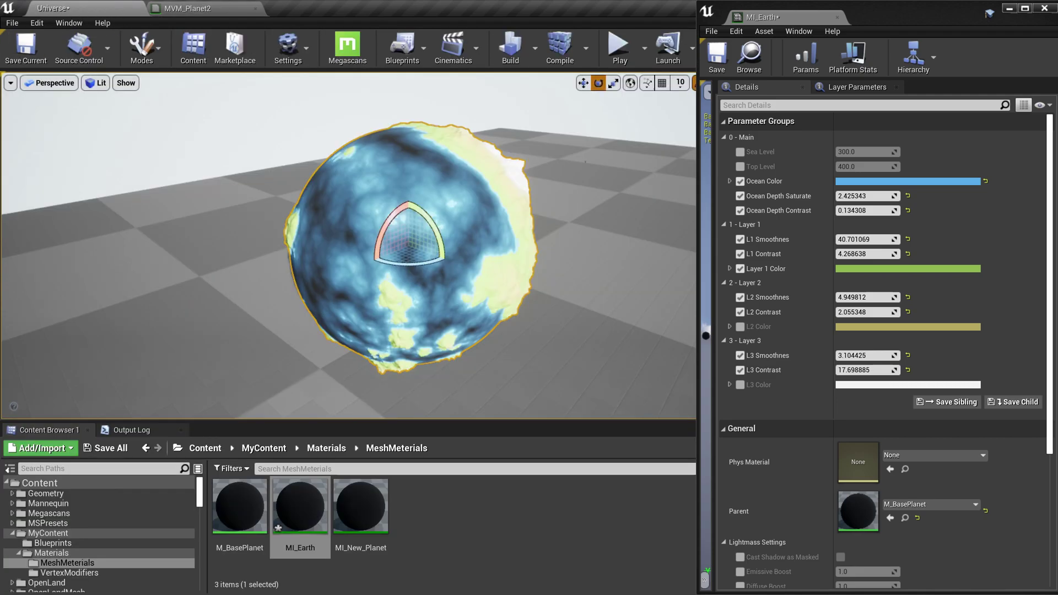
left_click(55, 8)
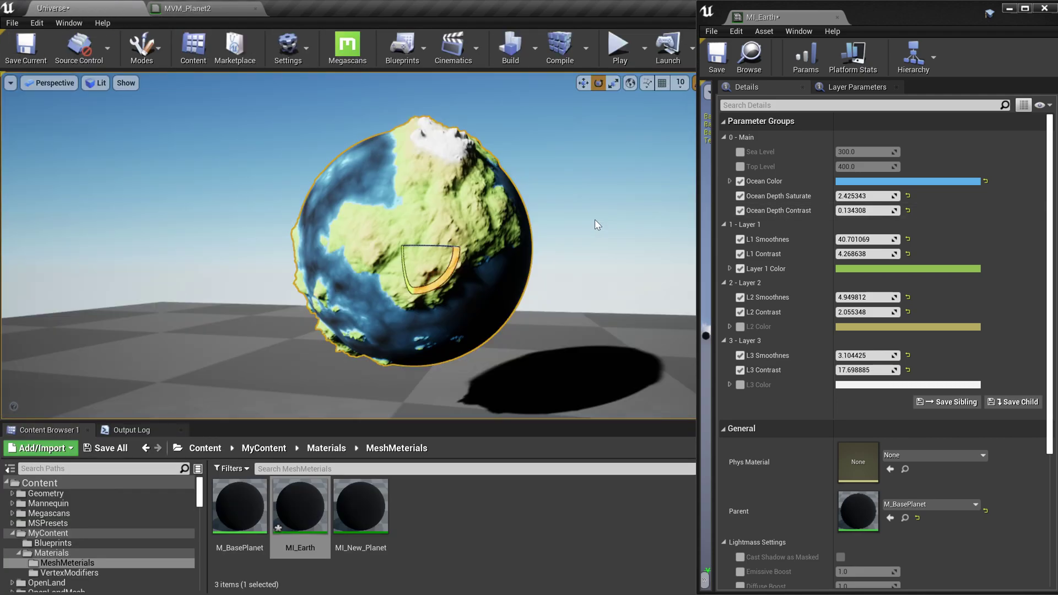
mouse_move(519, 247)
right_mouse_down()
mouse_move(504, 274)
mouse_move(508, 250)
right_mouse_up()
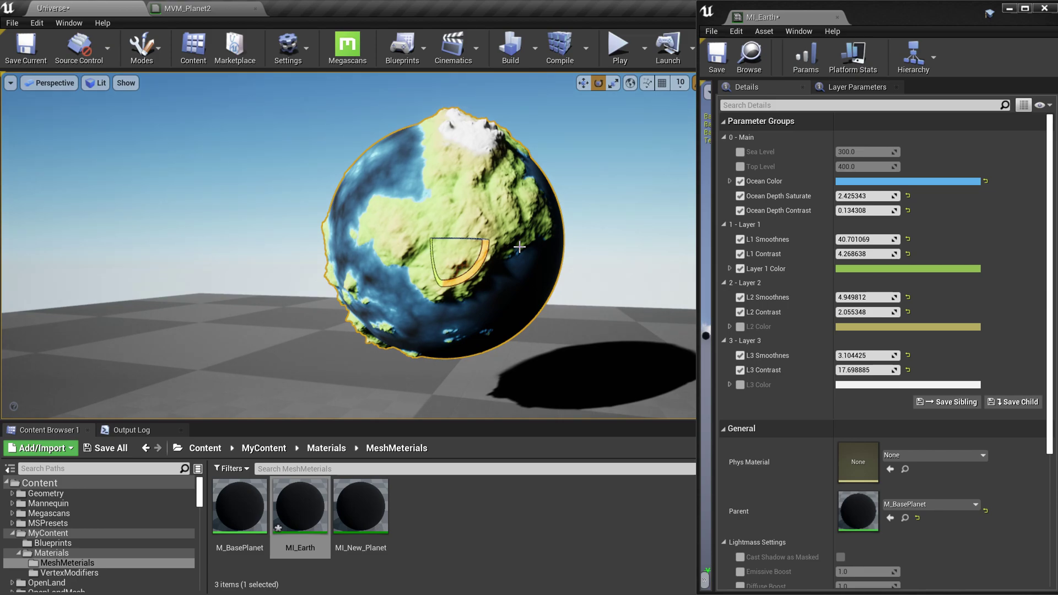